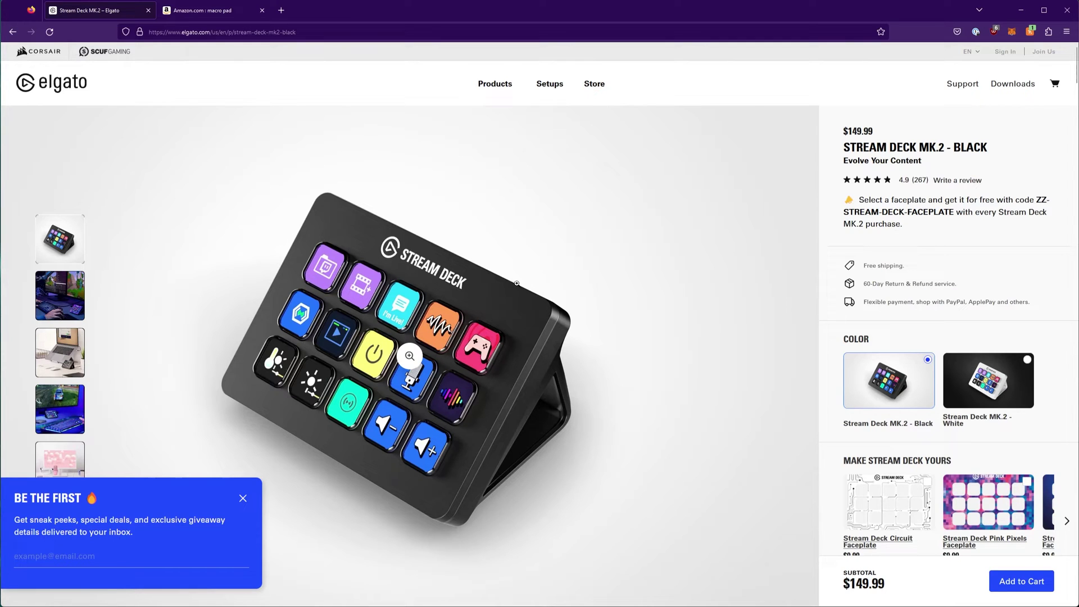
Check the price and customer rating of the black Stream Deck MK.2 on the Elgato product page
mouse_move(880, 122)
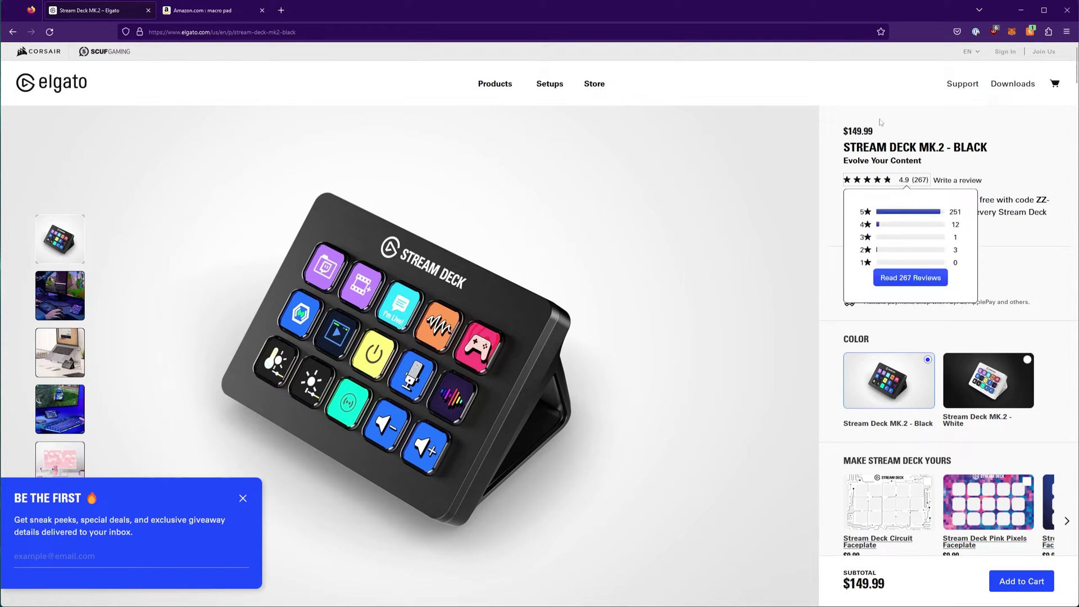
drag(877, 132, 834, 141)
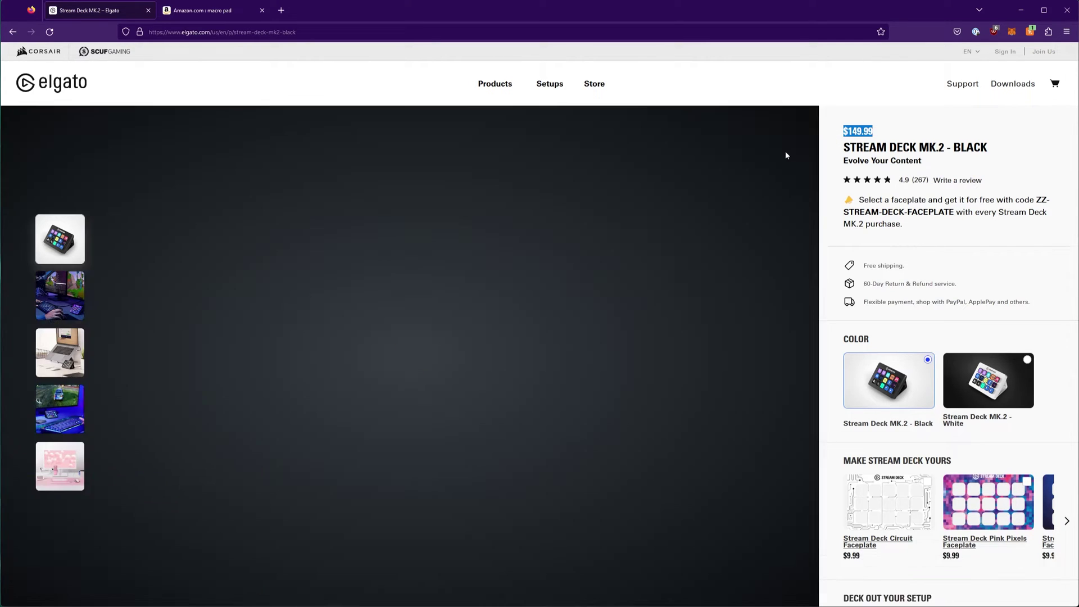
click(785, 155)
click(1058, 67)
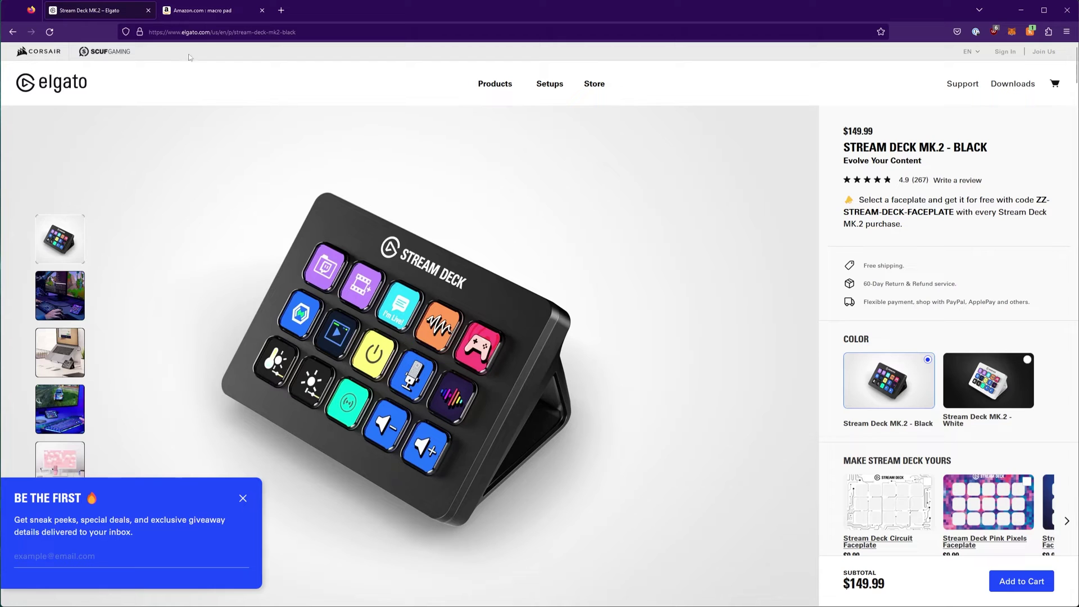
View the KEEBMONKEY Megalodon Triple Knob Macro Pad from the Amazon macro pad results and return to the results
click(214, 18)
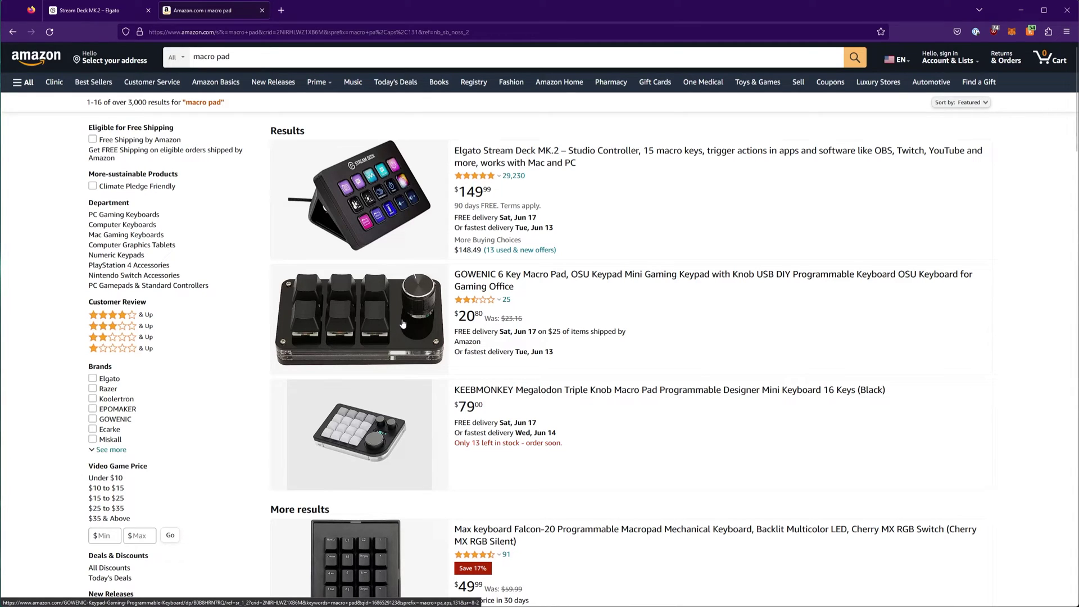
scroll(403, 323, down, 3)
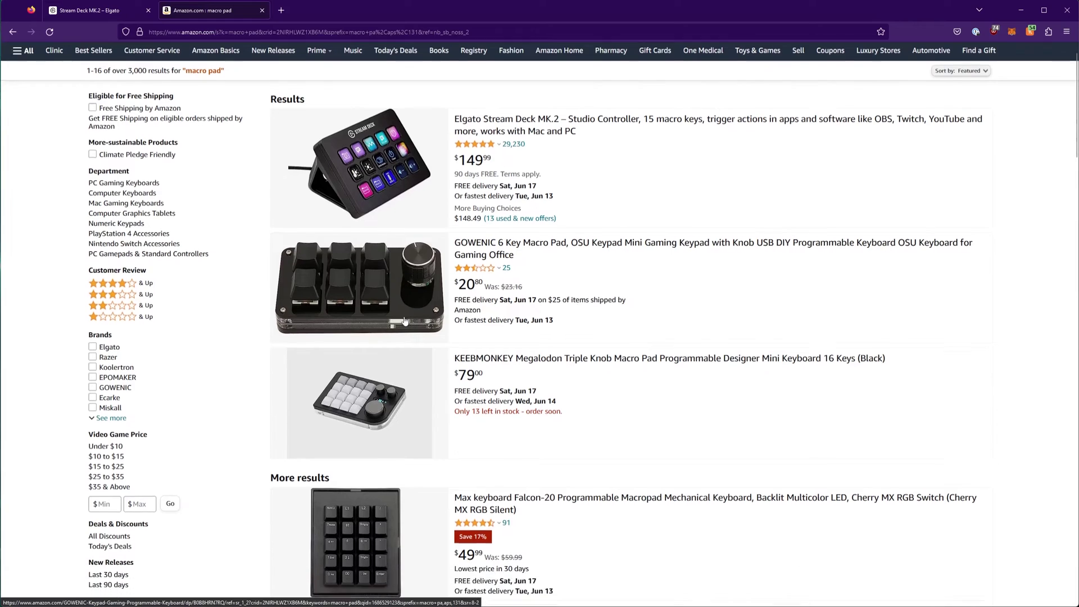
click(382, 291)
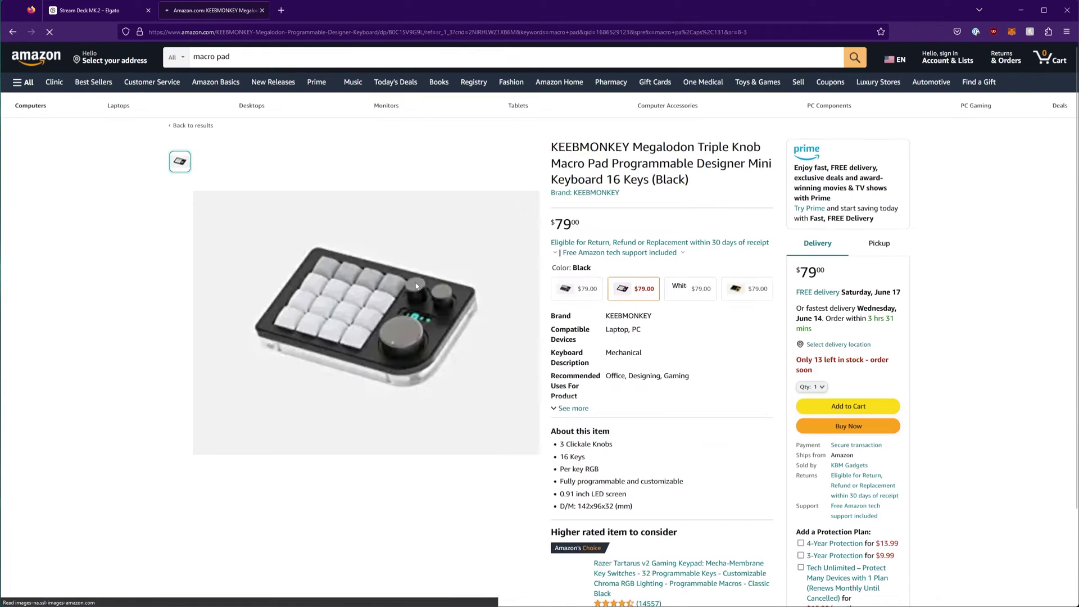
mouse_move(414, 305)
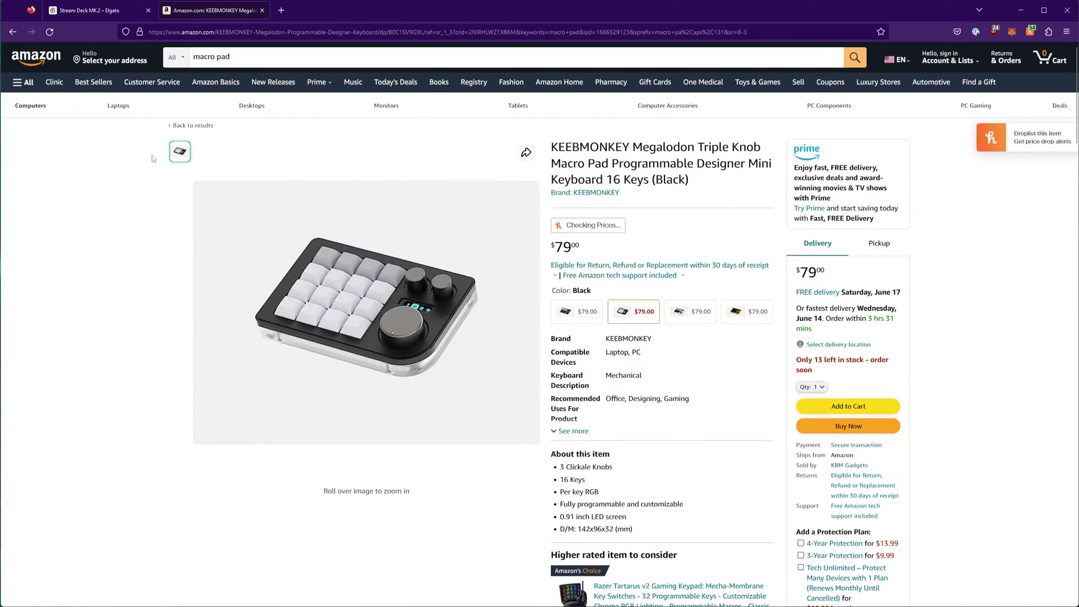
click(12, 32)
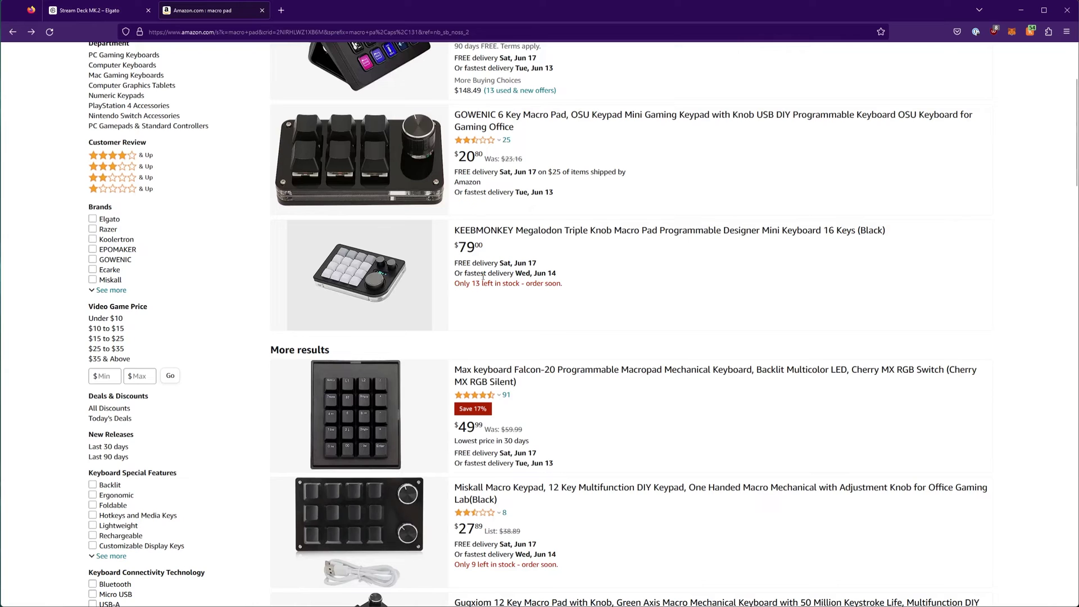
Compare the prices and designs of the remaining macro pads in the Amazon results, and close the browser
scroll(505, 270, down, 3)
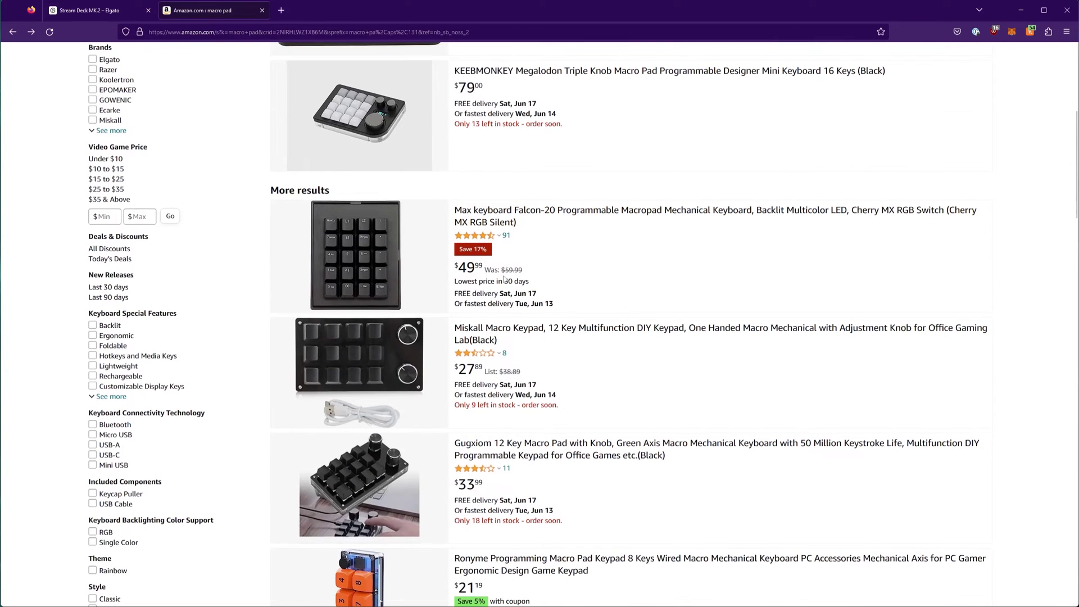
scroll(504, 278, down, 5)
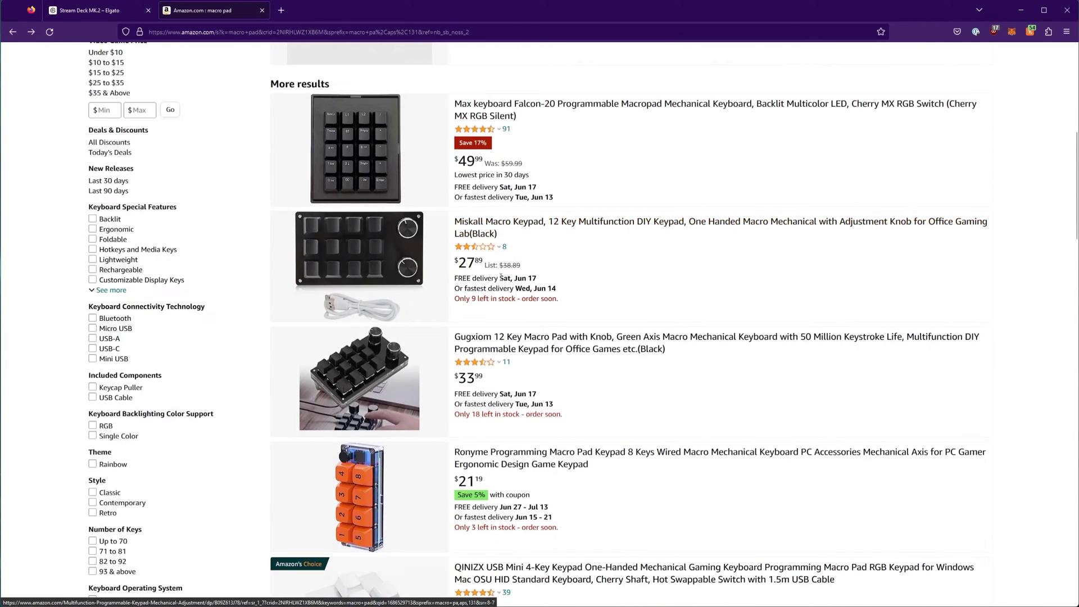
scroll(501, 279, down, 5)
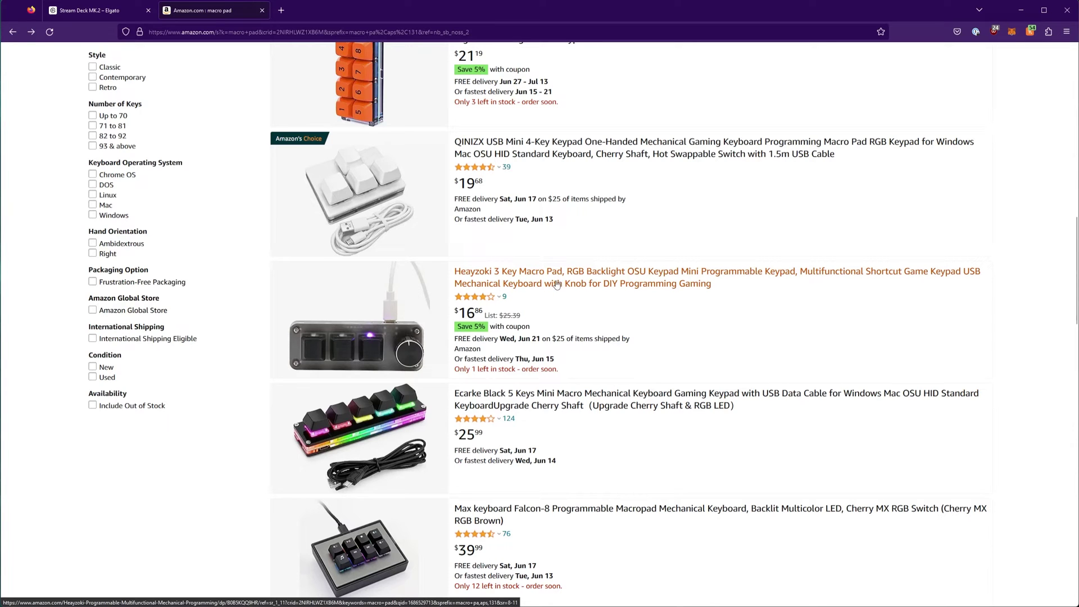
scroll(564, 280, down, 3)
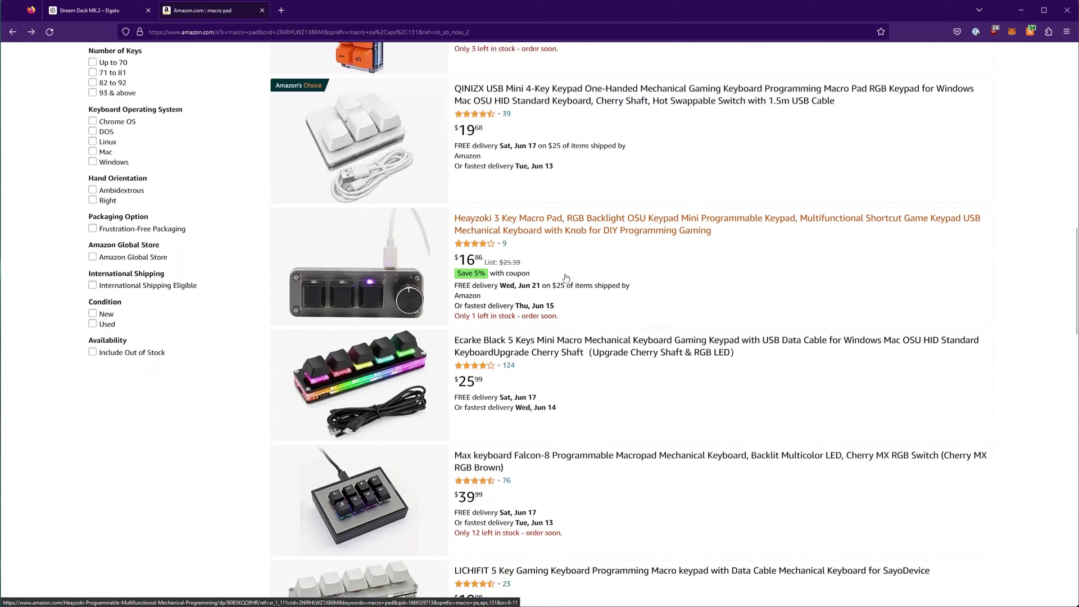
scroll(565, 277, down, 2)
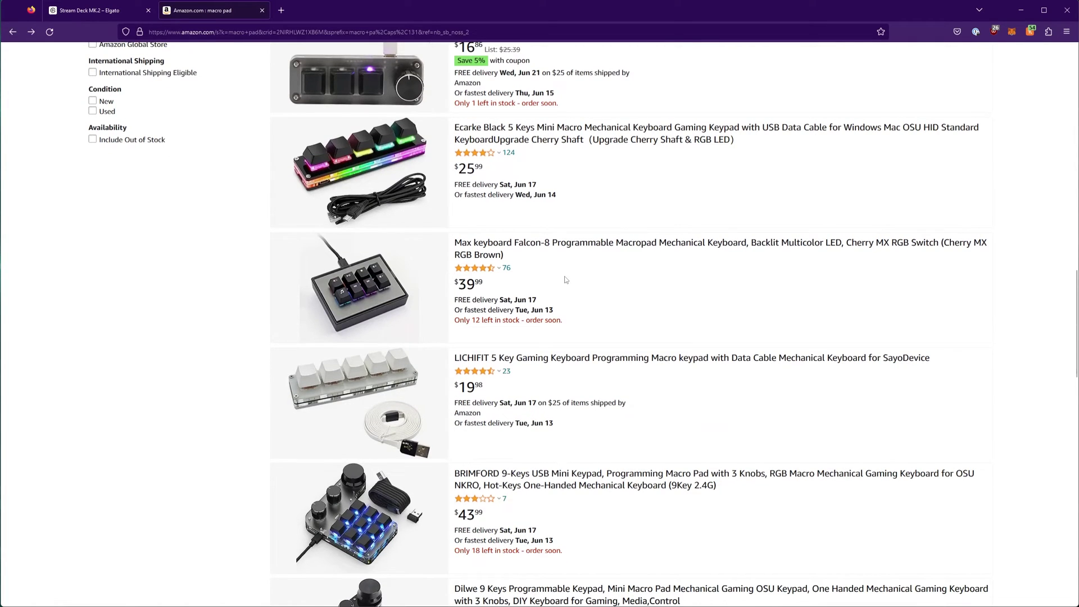
scroll(565, 279, down, 1)
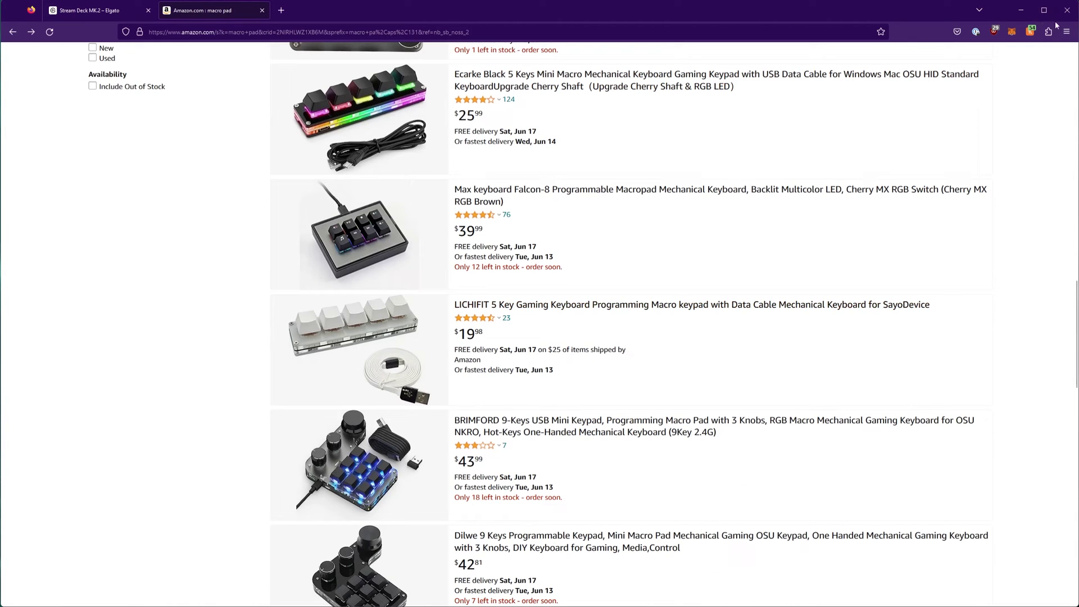
click(1067, 9)
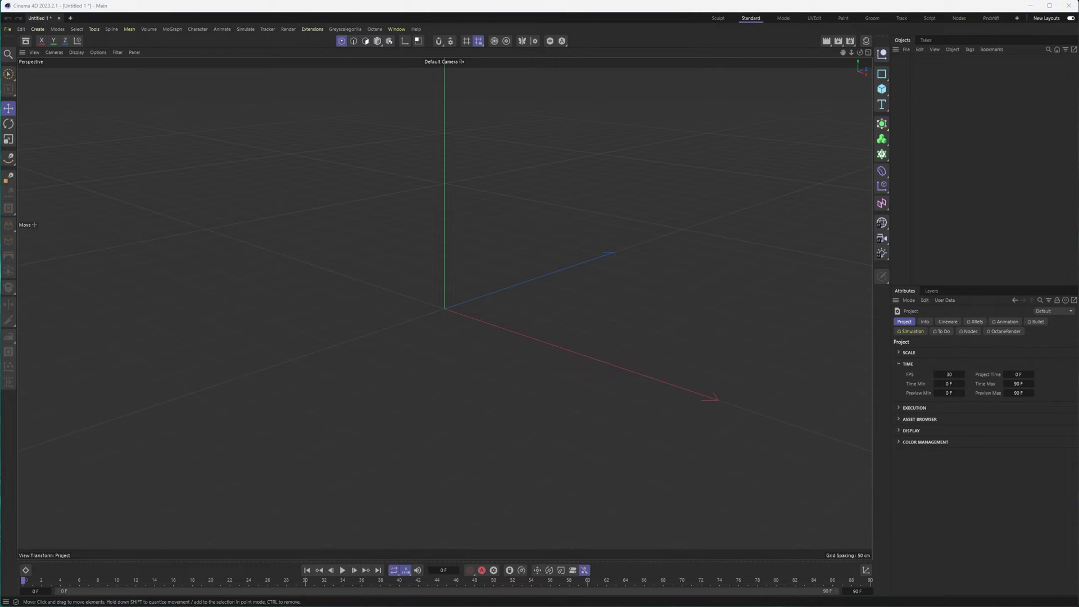
Place the Stream Deck window over the Cinema 4D viewport and inspect the clapperboard folder's keys, returning to the main page
drag(843, 238, 427, 110)
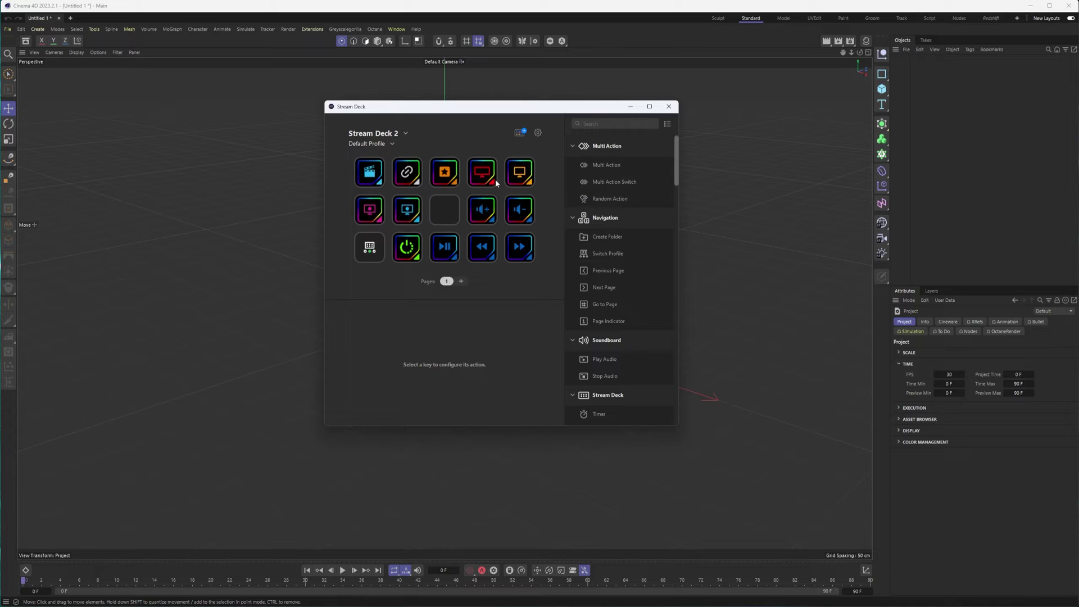
double_click(369, 175)
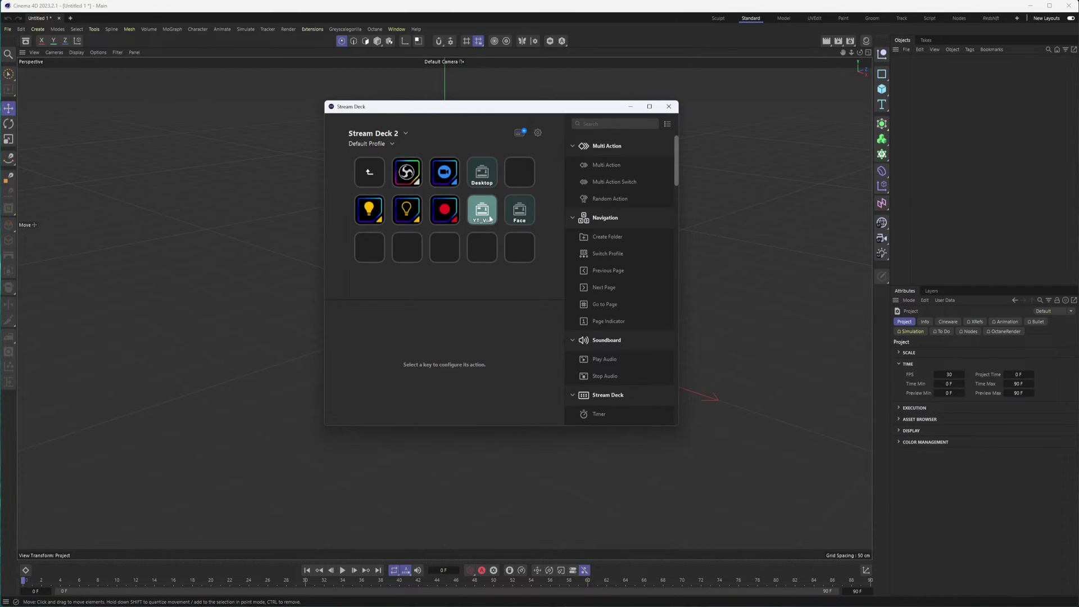
click(372, 170)
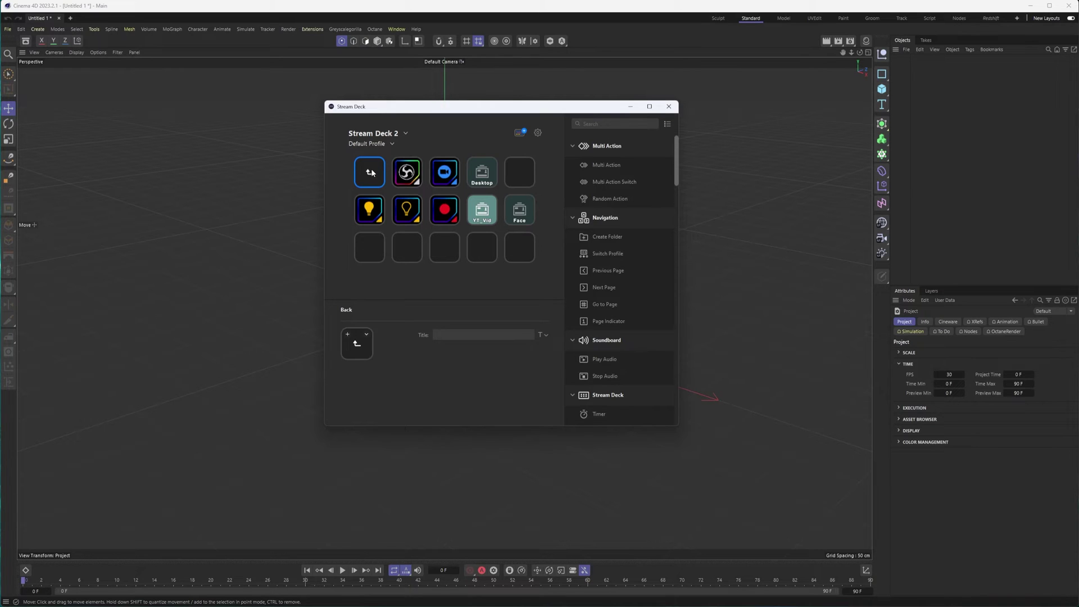
double_click(371, 174)
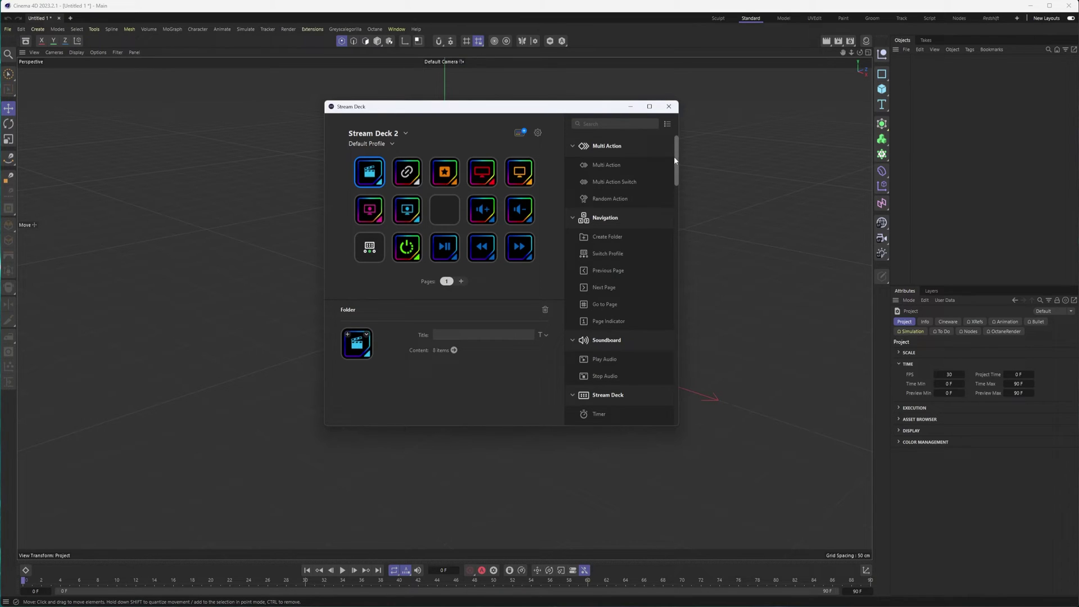
Examine the full list of actions available for Stream Deck keys, from Multi Action down to Govee Controller
drag(677, 159, 653, 228)
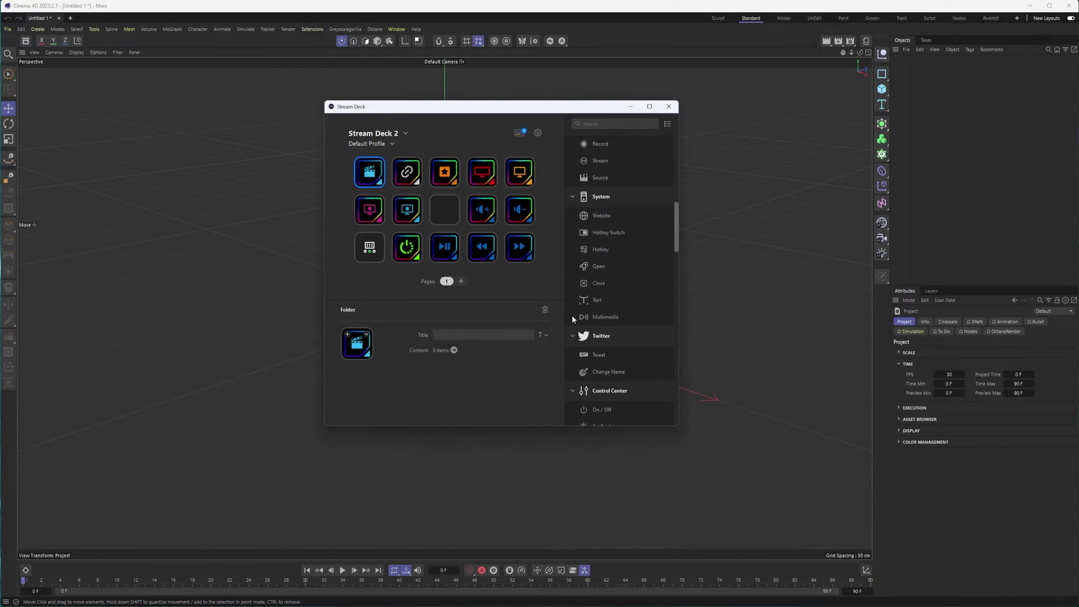
drag(676, 224, 672, 243)
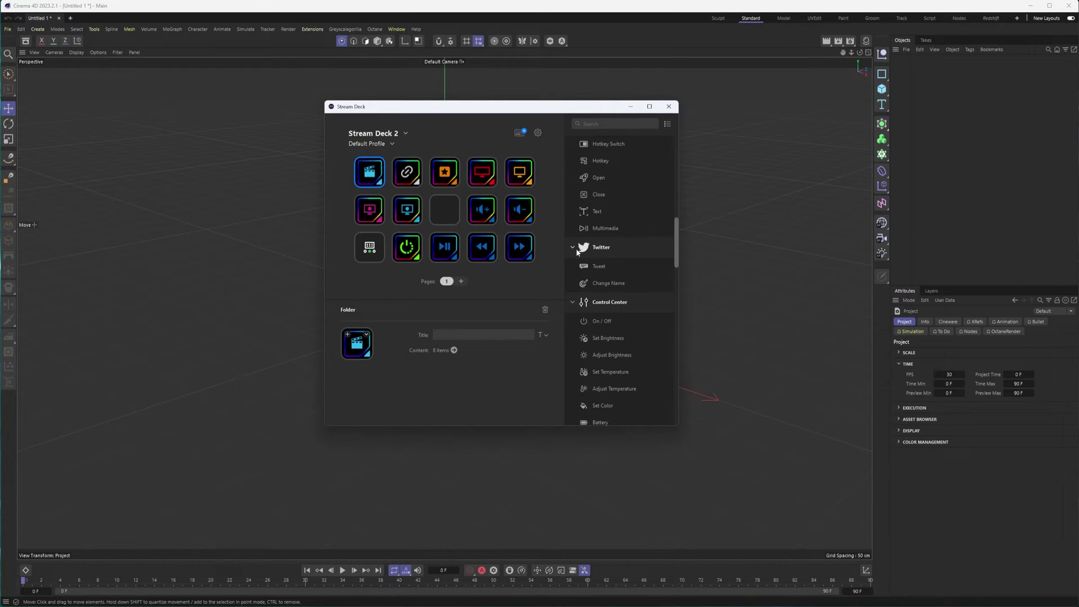
drag(677, 232, 666, 310)
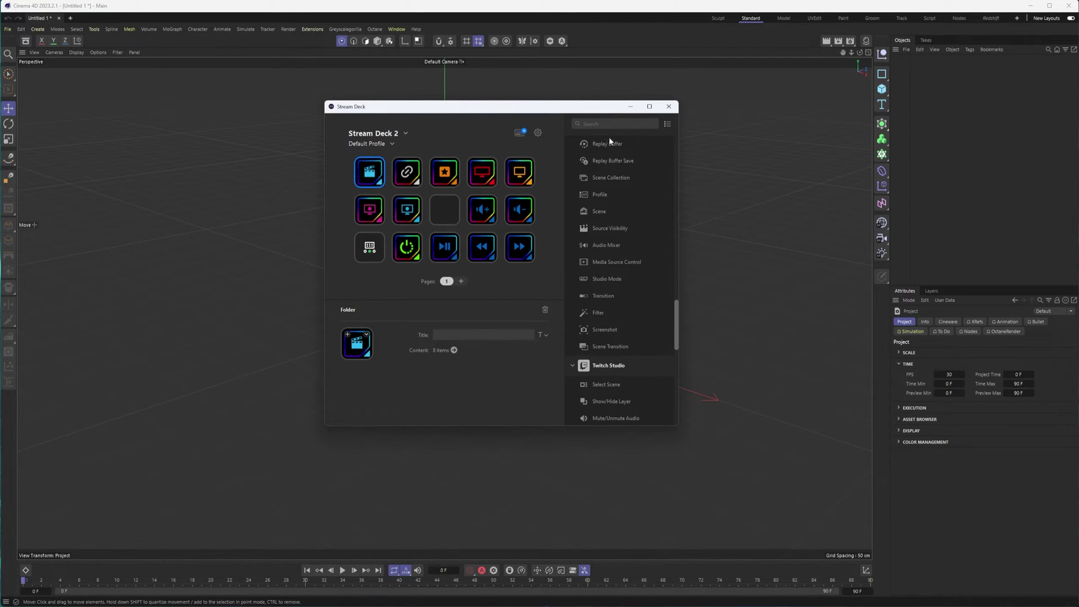
drag(676, 321, 673, 405)
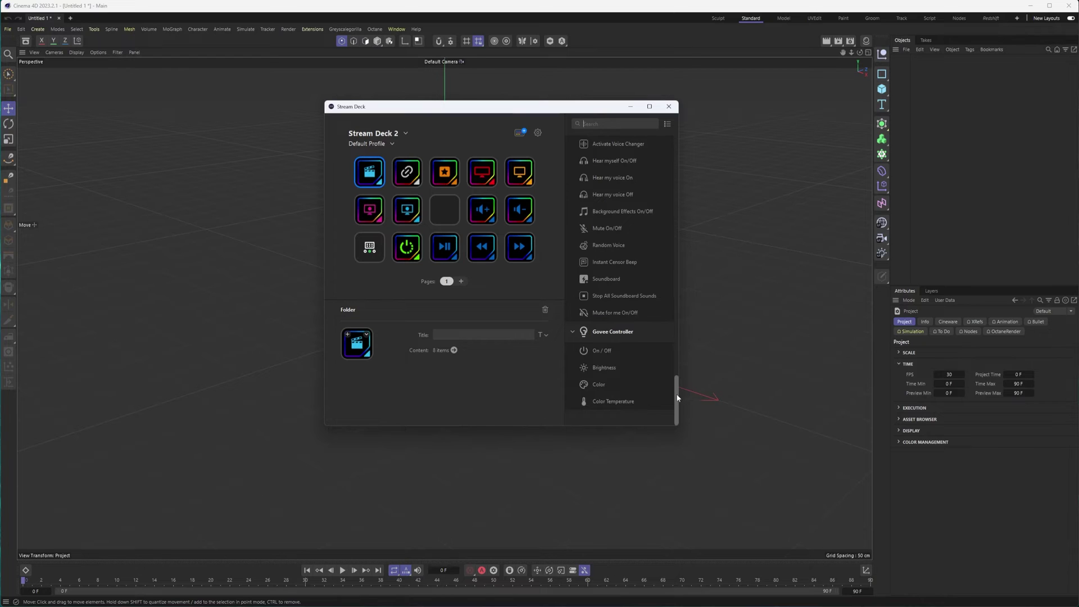
drag(677, 399, 658, 150)
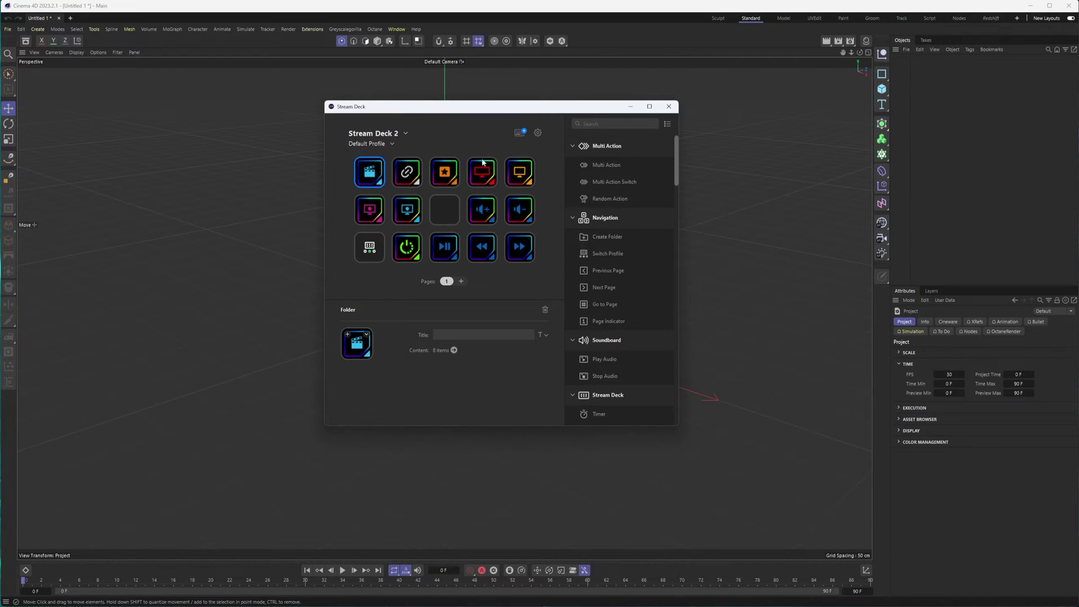
click(404, 129)
click(410, 120)
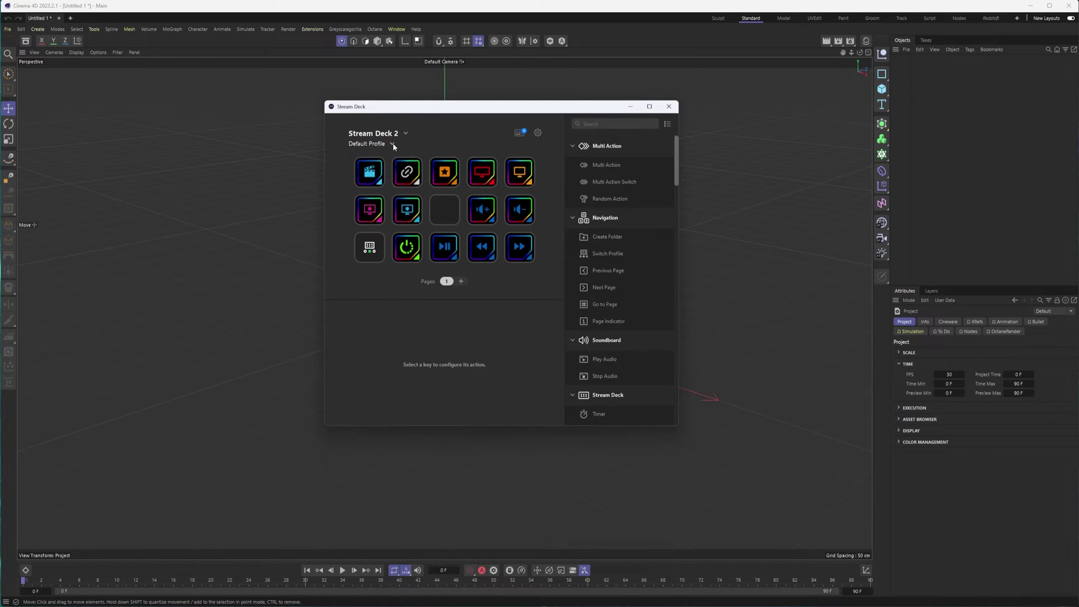
Open the Stream Deck store and show its icon packs
click(522, 132)
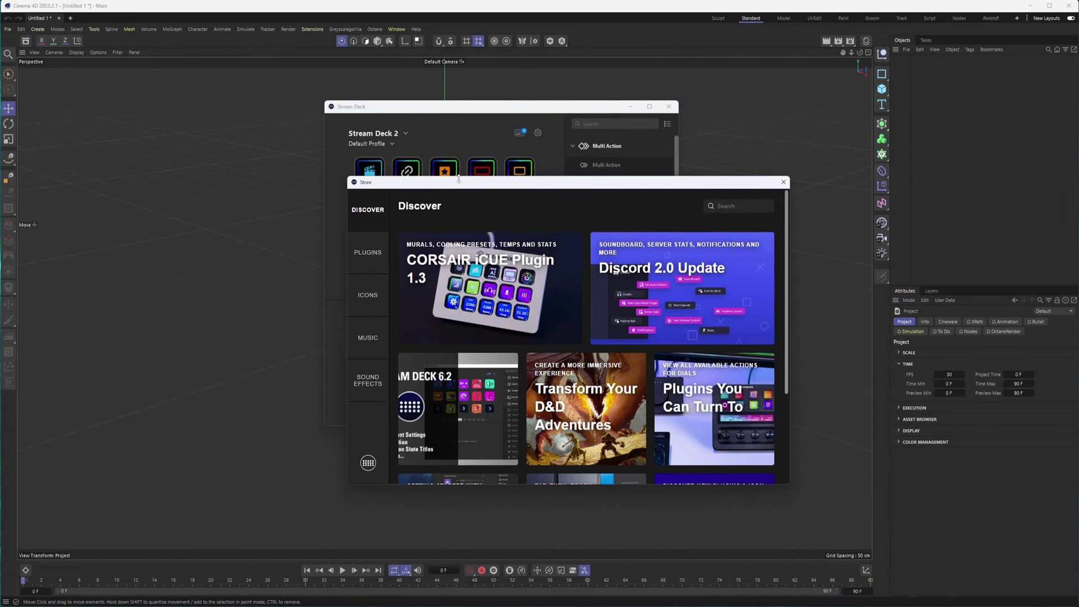
drag(457, 190, 431, 116)
click(334, 227)
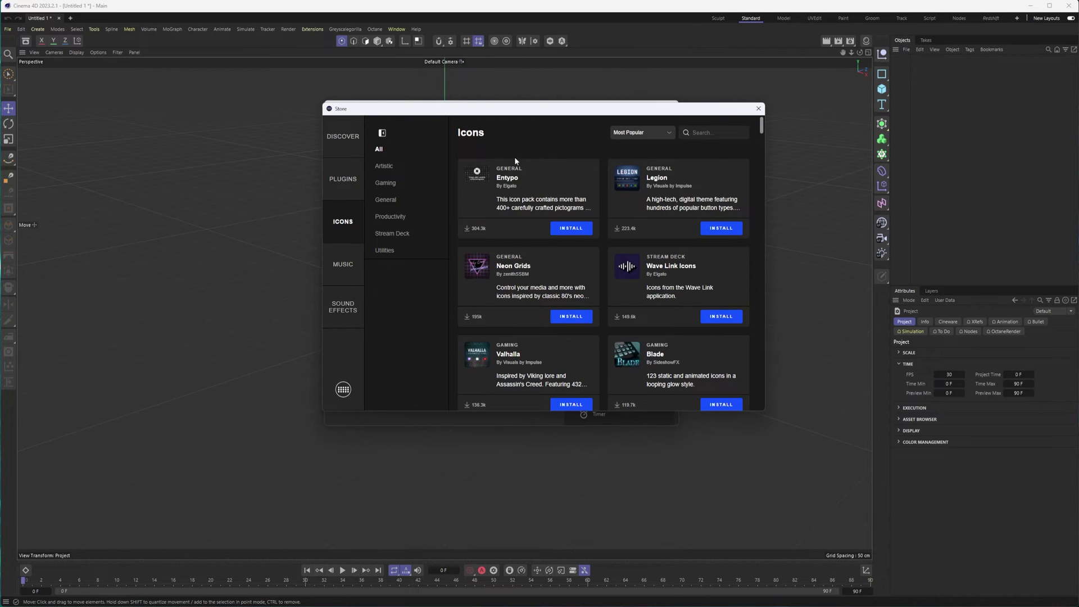
Search the icon packs for "cinem" and view the details of the Cinema 4D Icon Pack
click(713, 133)
text(cinem)
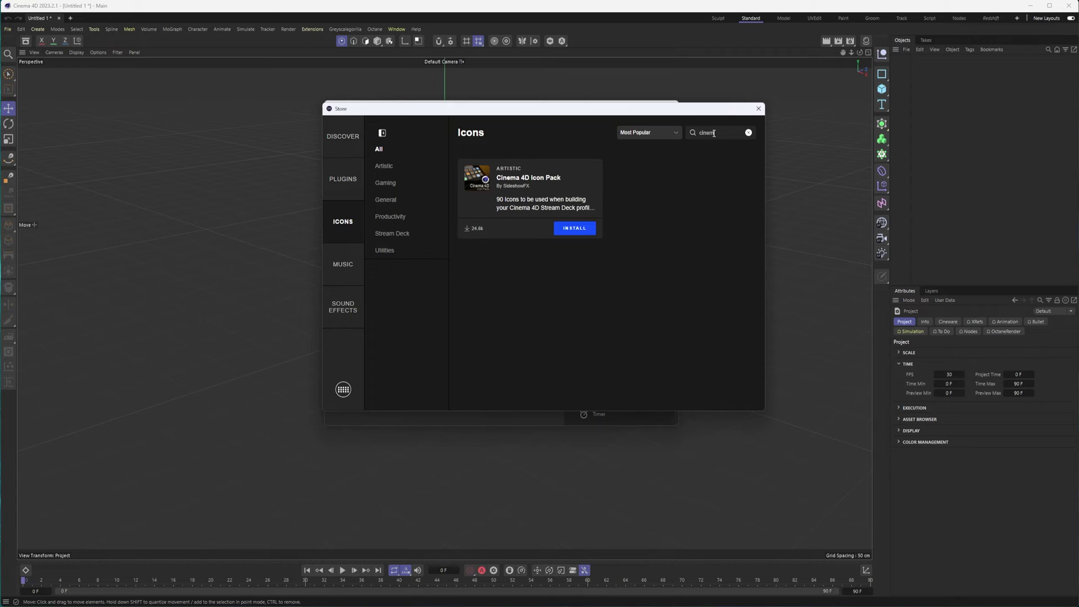
click(562, 191)
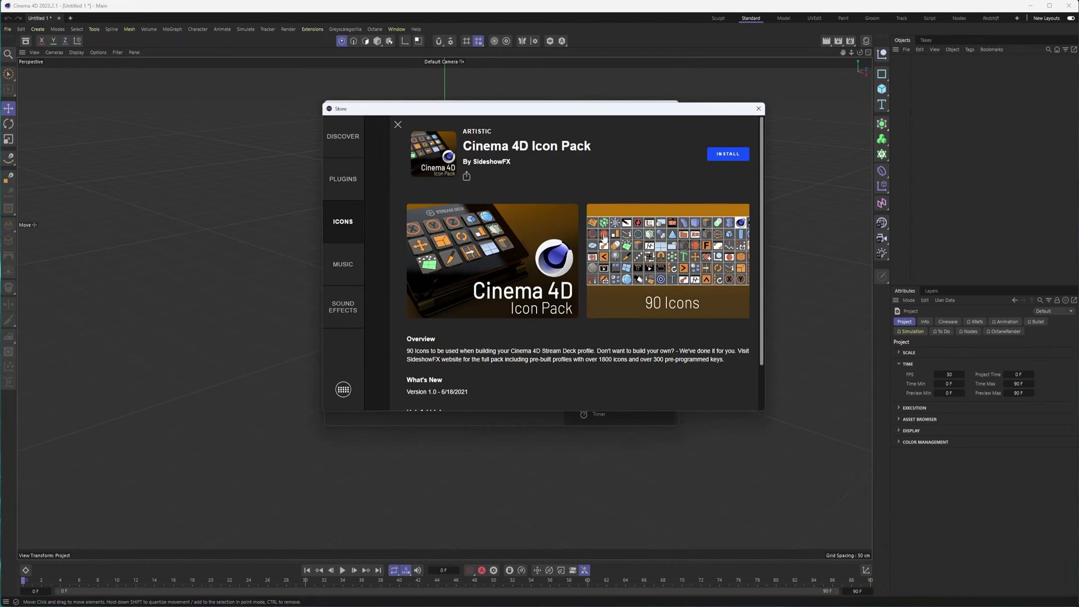
click(397, 127)
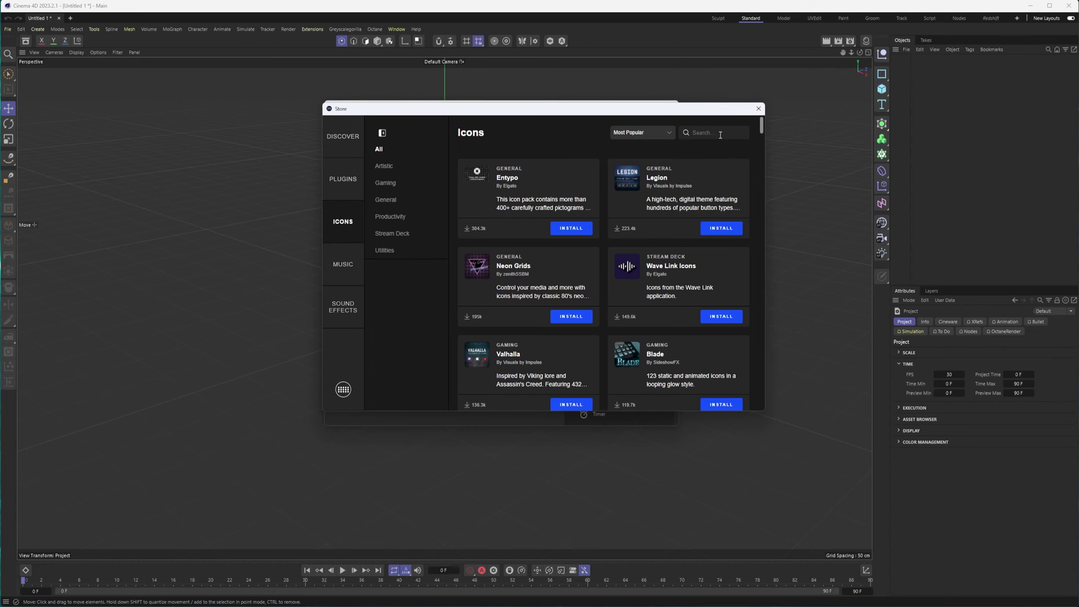
Search the icon packs for "photo" and "after", and close the store
click(720, 135)
text(photo)
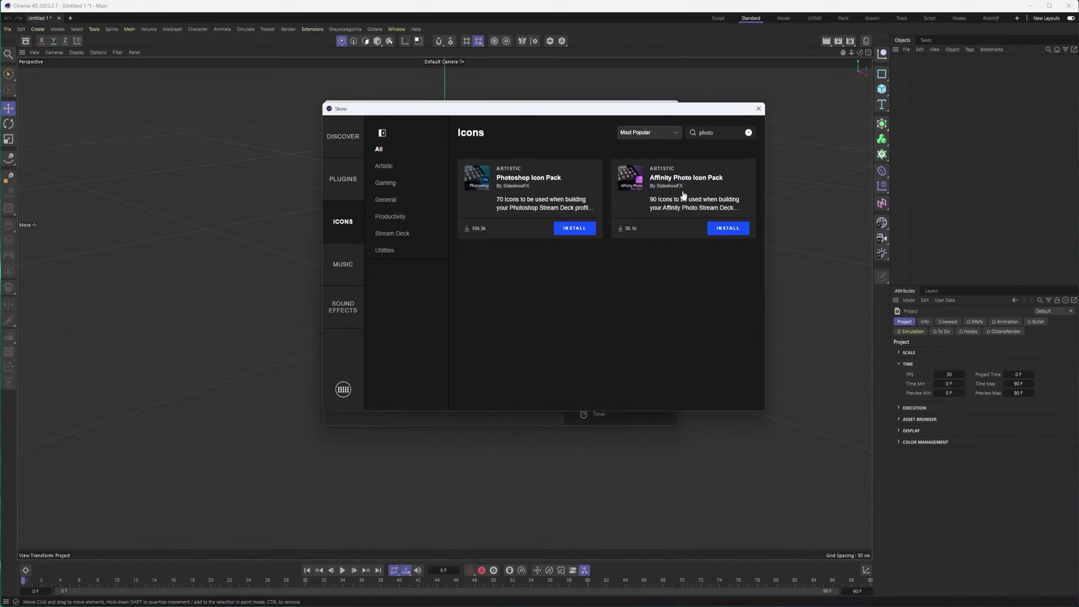
key(BackSpace)
key(BackSpace)
key(BackSpace)
key(BackSpace)
key(BackSpace)
text(after)
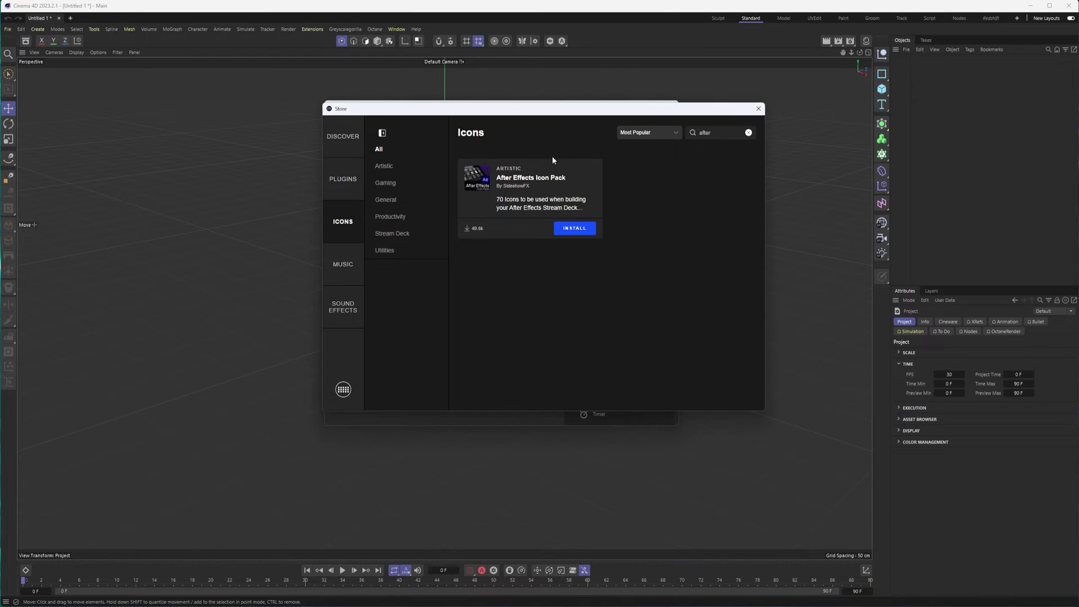
click(748, 134)
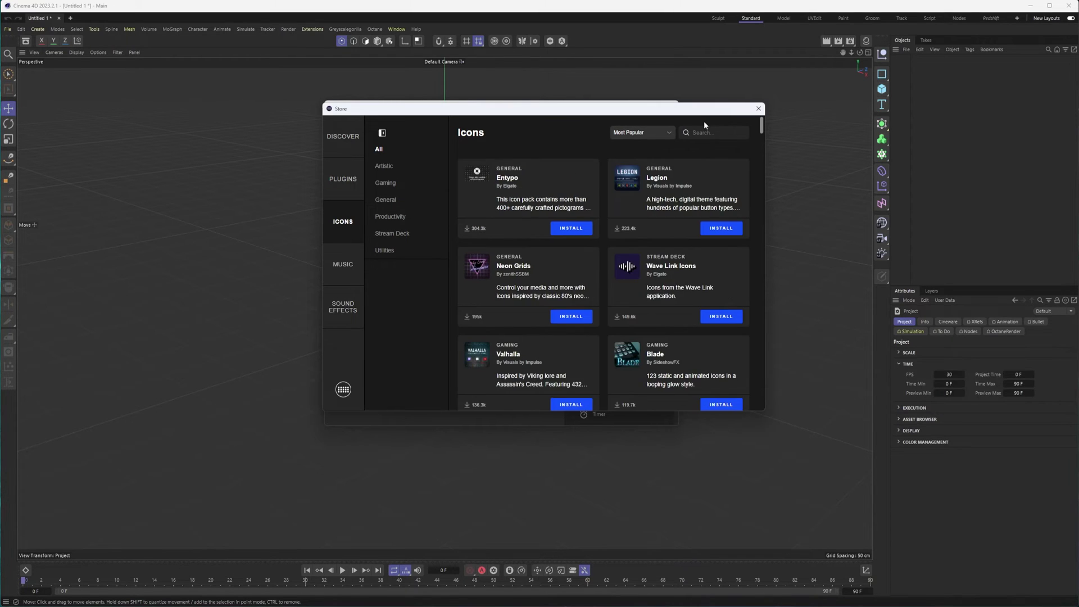
click(756, 113)
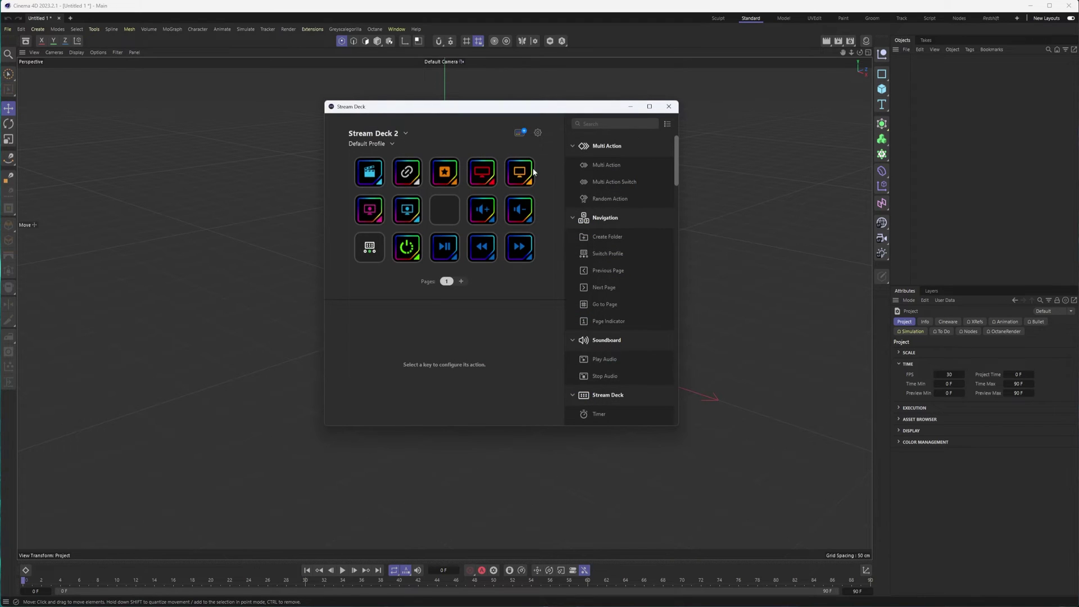
Switch the Stream Deck to the C4d profile, view its second page, and return to page 1
click(392, 143)
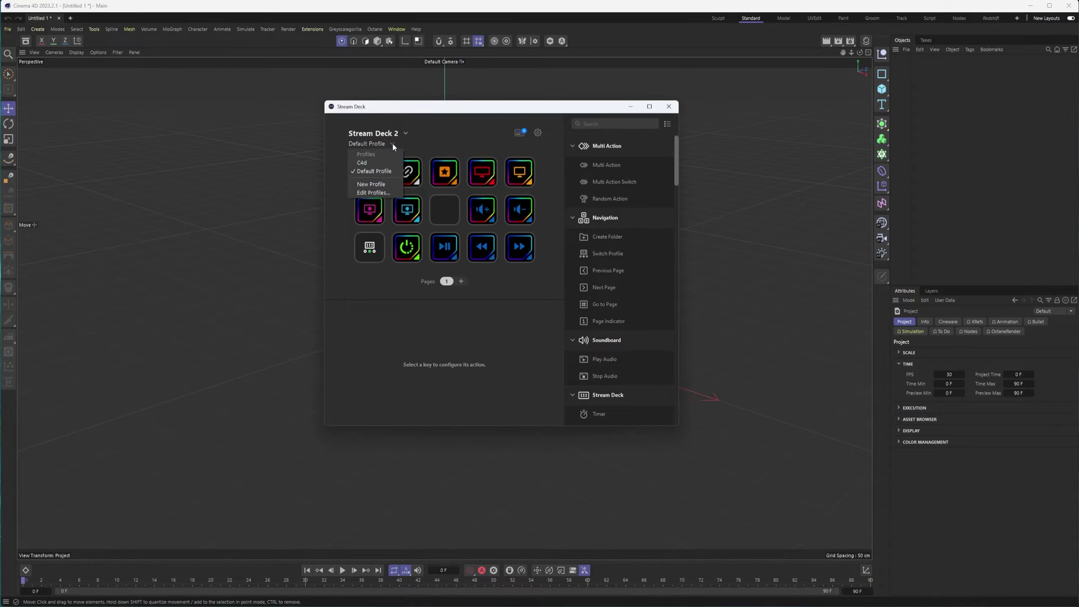
click(365, 163)
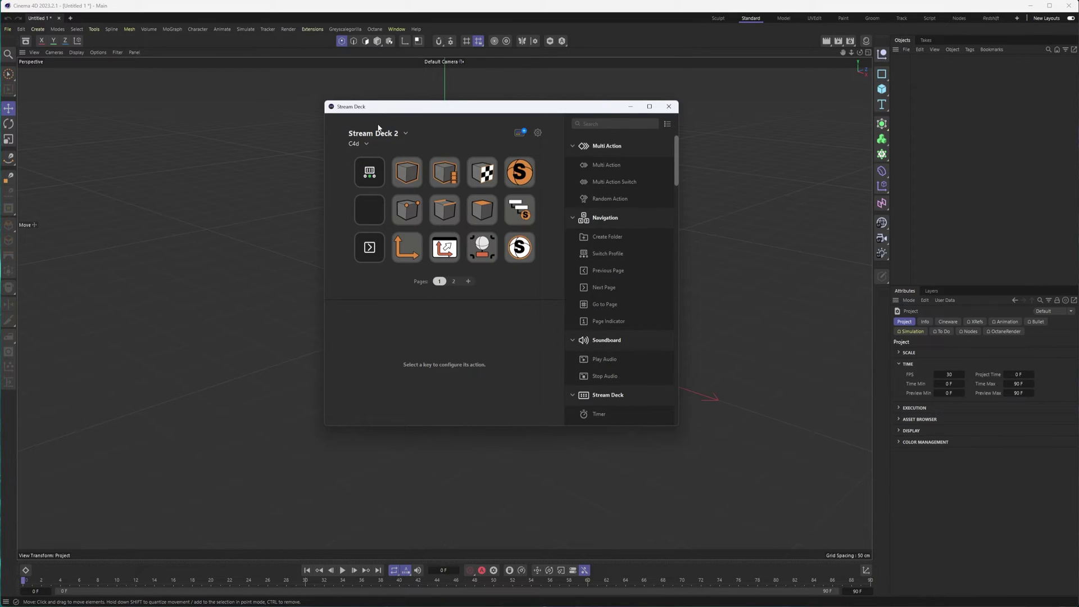
click(453, 281)
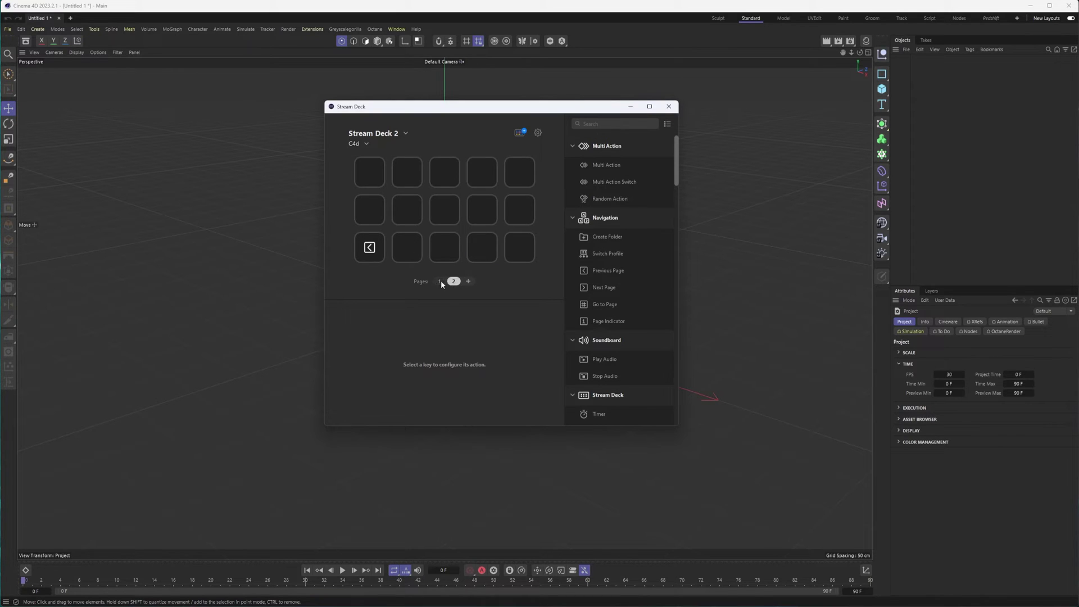
click(441, 281)
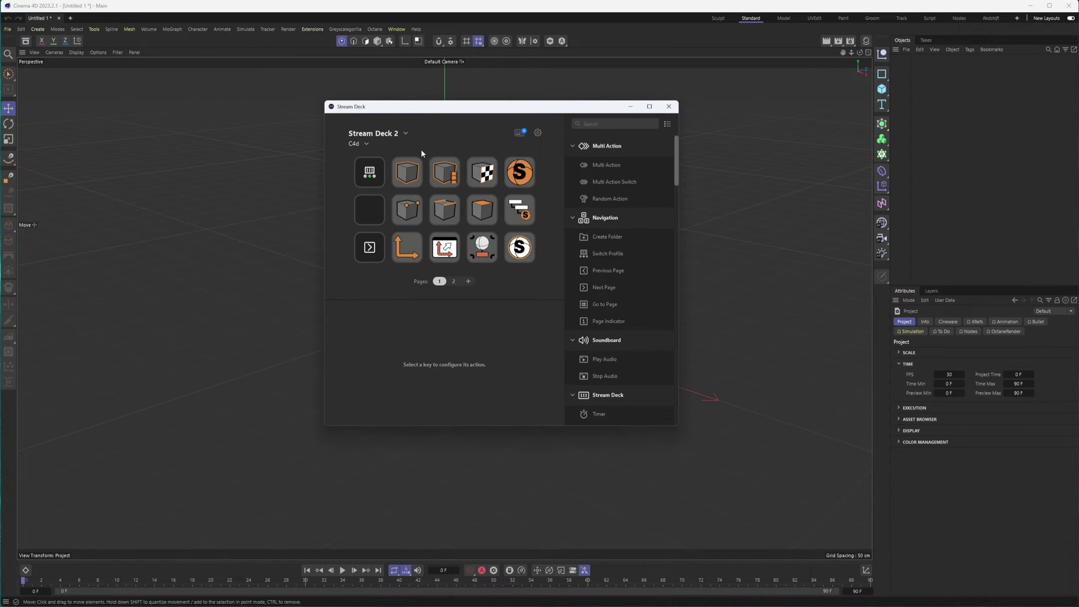
Check the hotkeys assigned to the model, points and polygons keys in the C4d profile
click(406, 171)
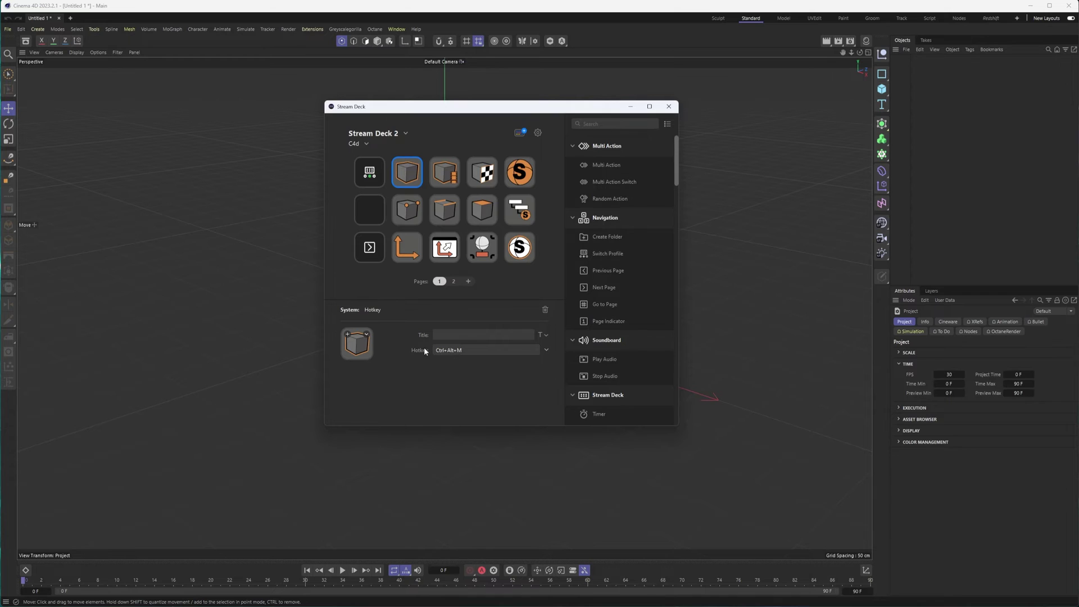
click(454, 282)
click(407, 212)
click(482, 210)
click(409, 218)
Arrange the Cinema 4D and Stream Deck windows side by side and open Cinema 4D's Command Manager
drag(456, 112, 662, 95)
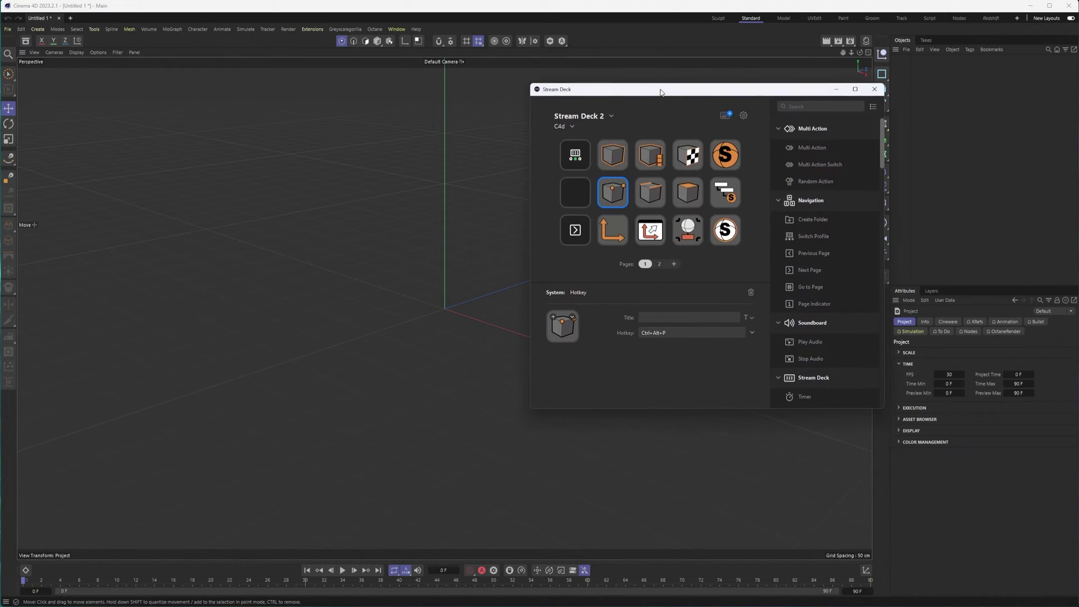
drag(1077, 189, 530, 170)
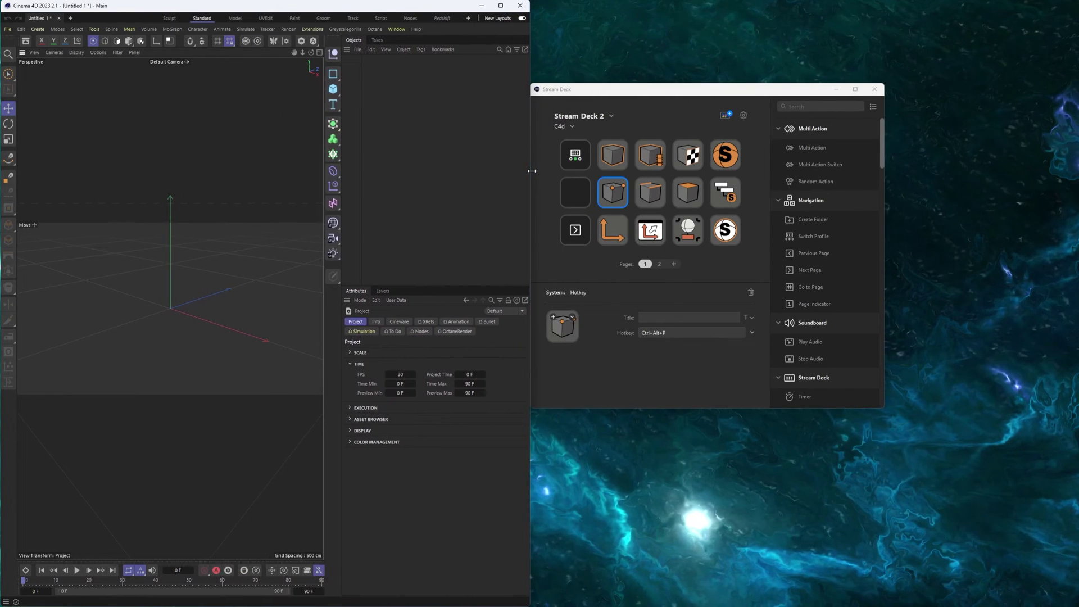
click(392, 31)
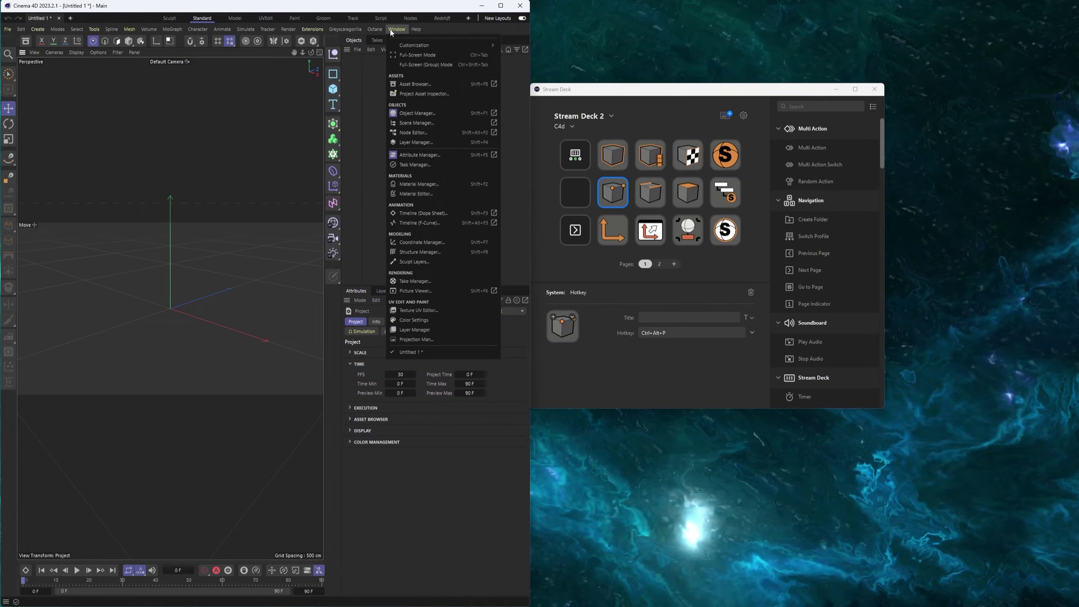
mouse_move(416, 45)
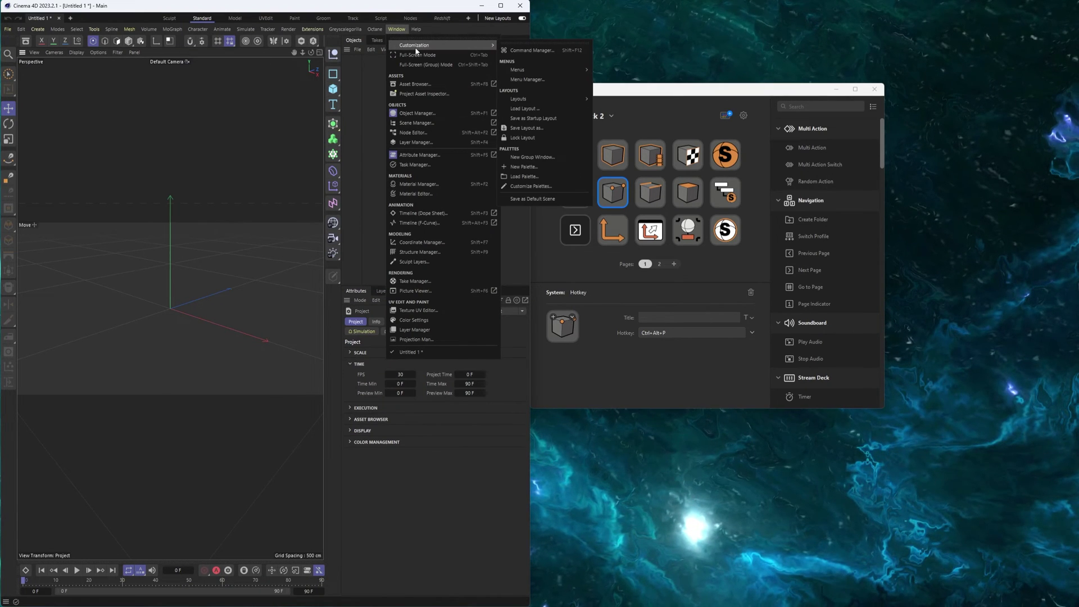
click(540, 52)
drag(601, 50, 221, 64)
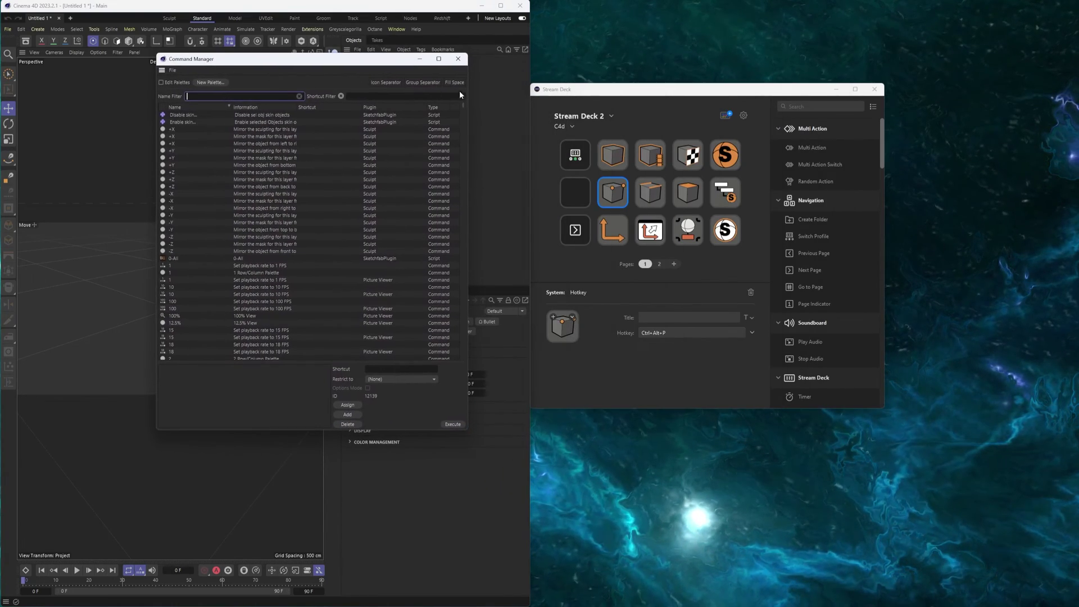
scroll(459, 124, down, 5)
mouse_move(460, 123)
mouse_down()
mouse_move(465, 150)
mouse_move(464, 105)
mouse_up()
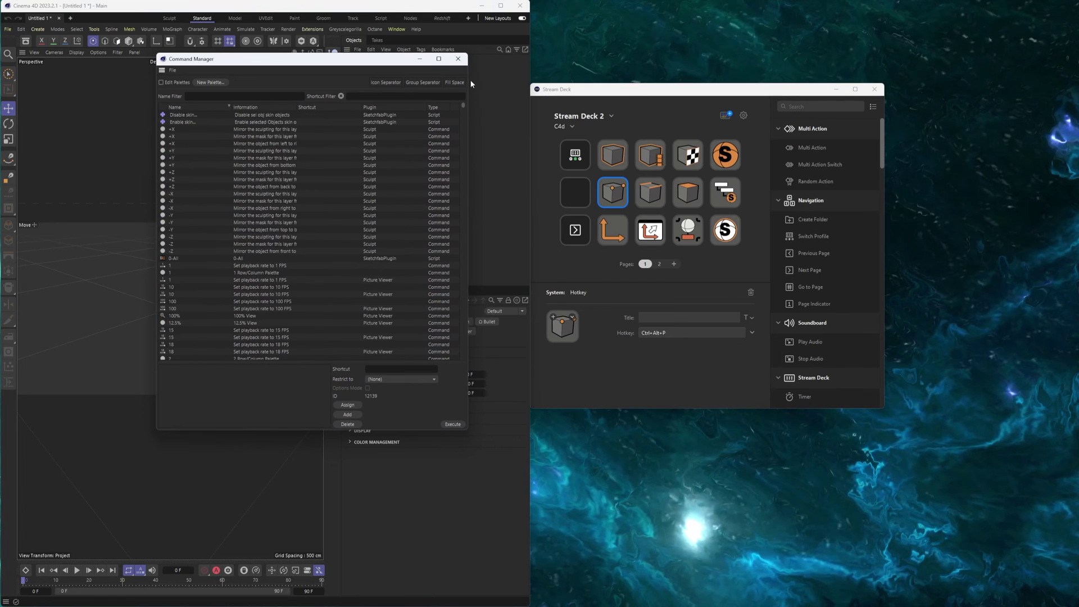
Filter the commands for "point" and assign the shortcut Ctrl+Alt+P to the Points mode command
click(261, 95)
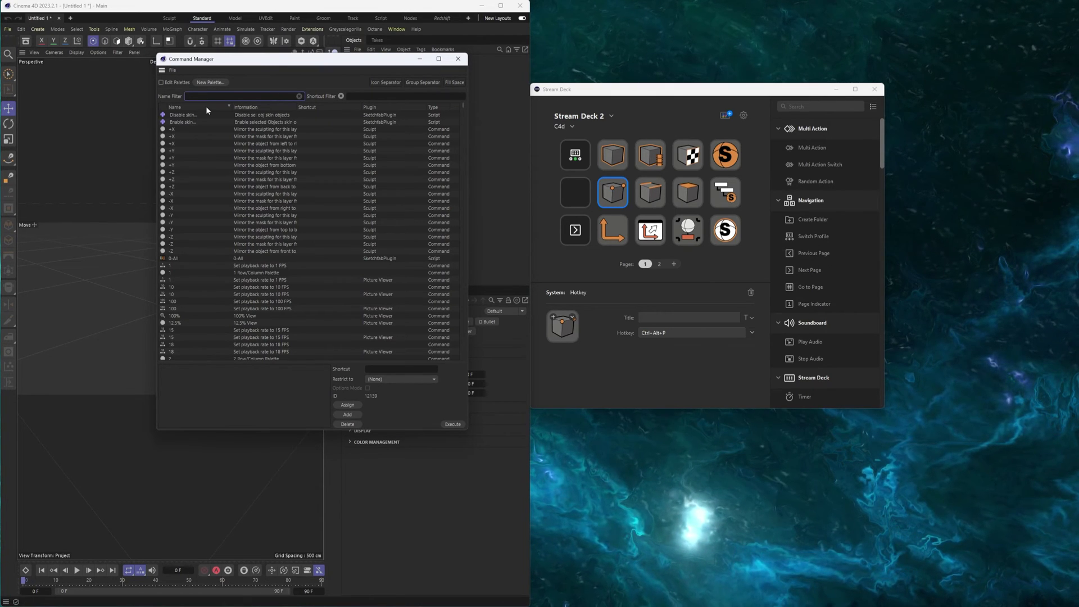
text(point)
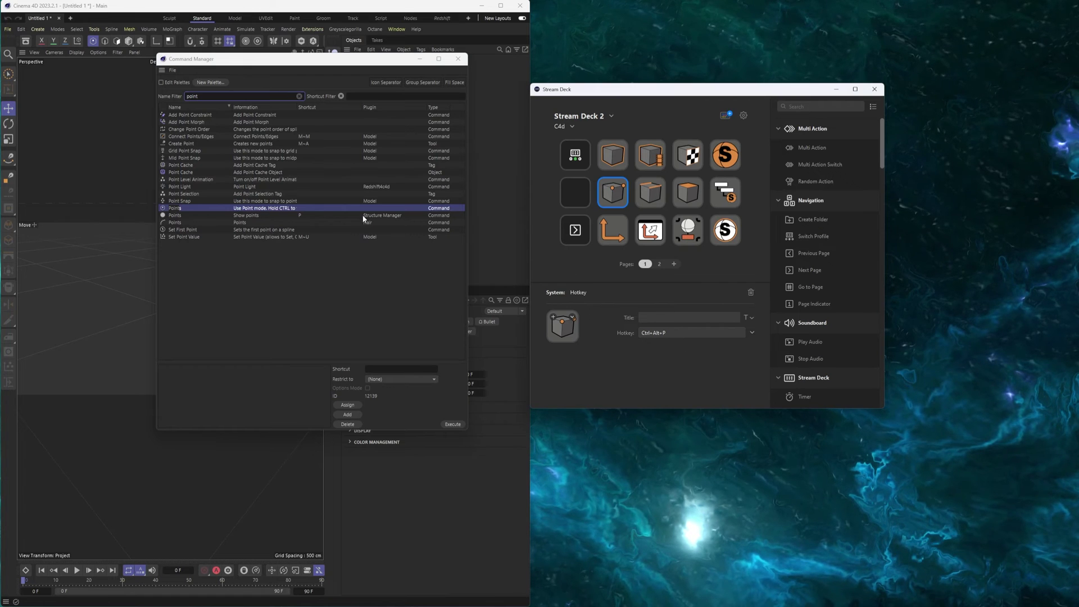
click(389, 369)
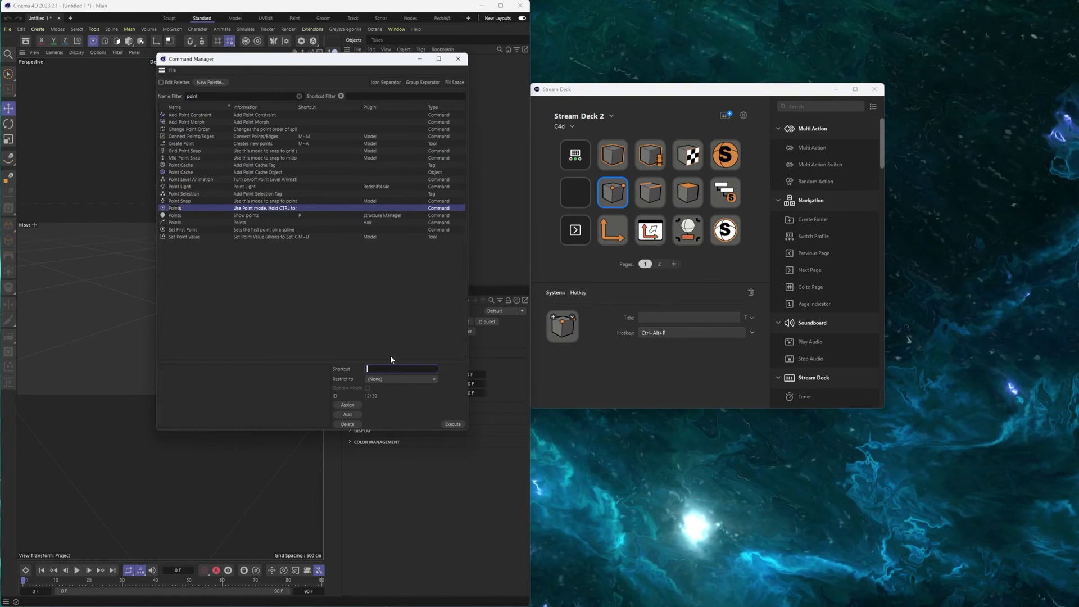
key(ctrl+alt+p)
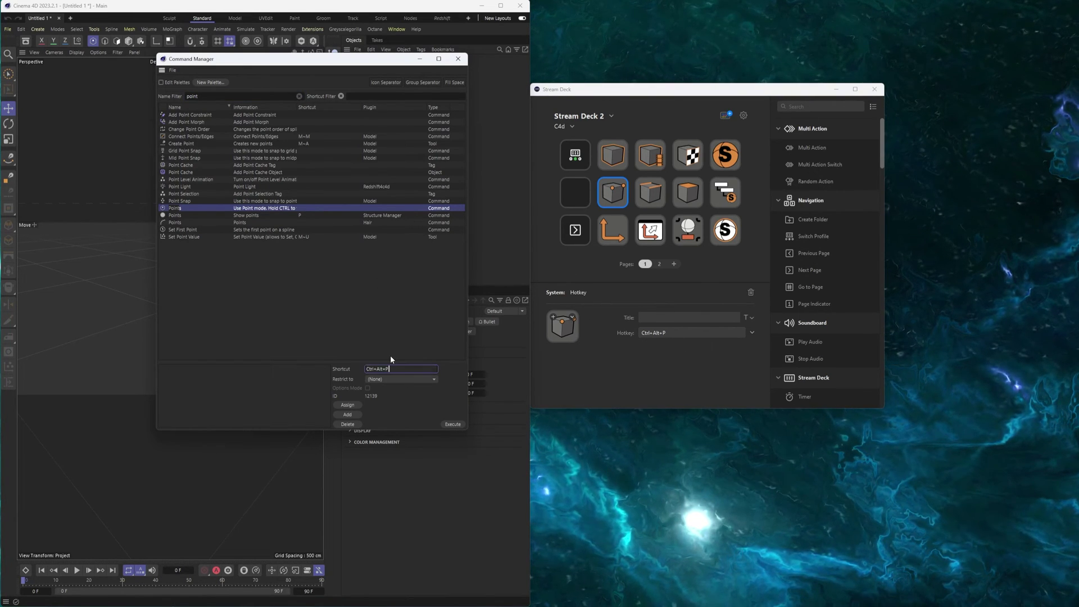
click(345, 404)
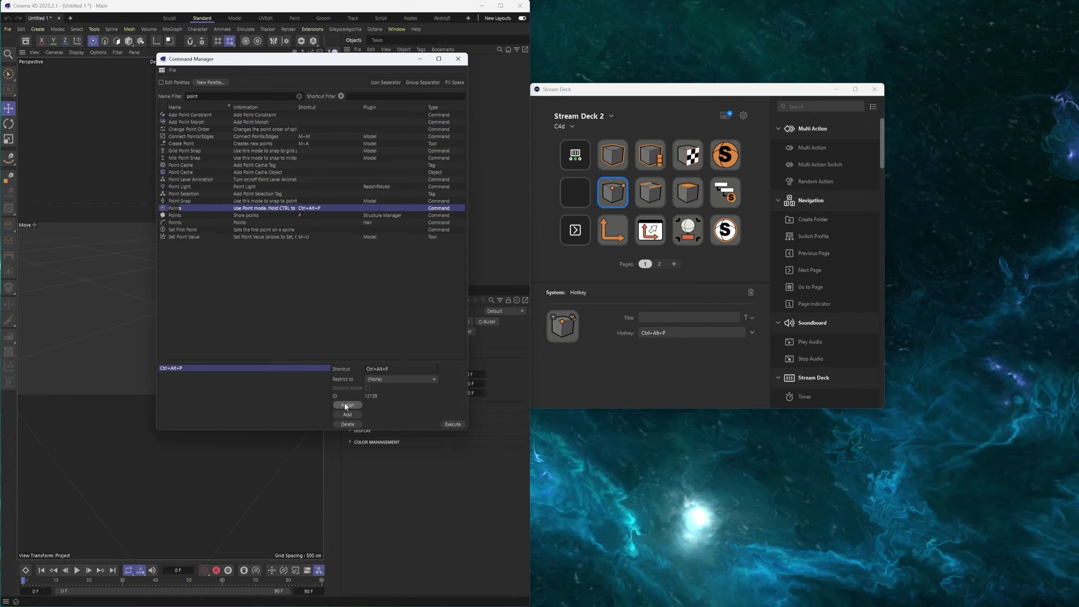
click(382, 379)
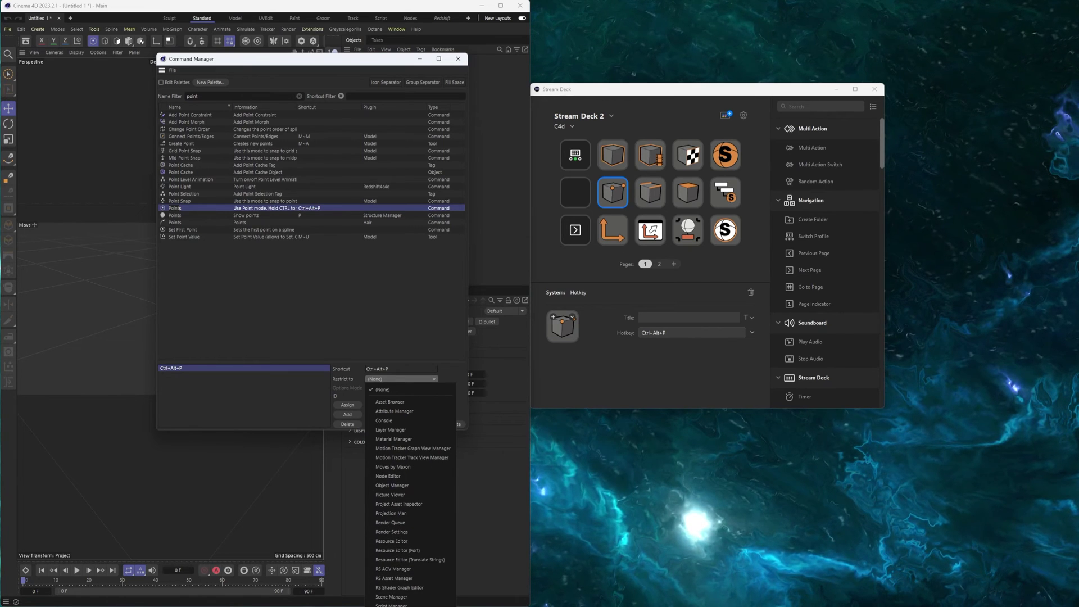
click(324, 290)
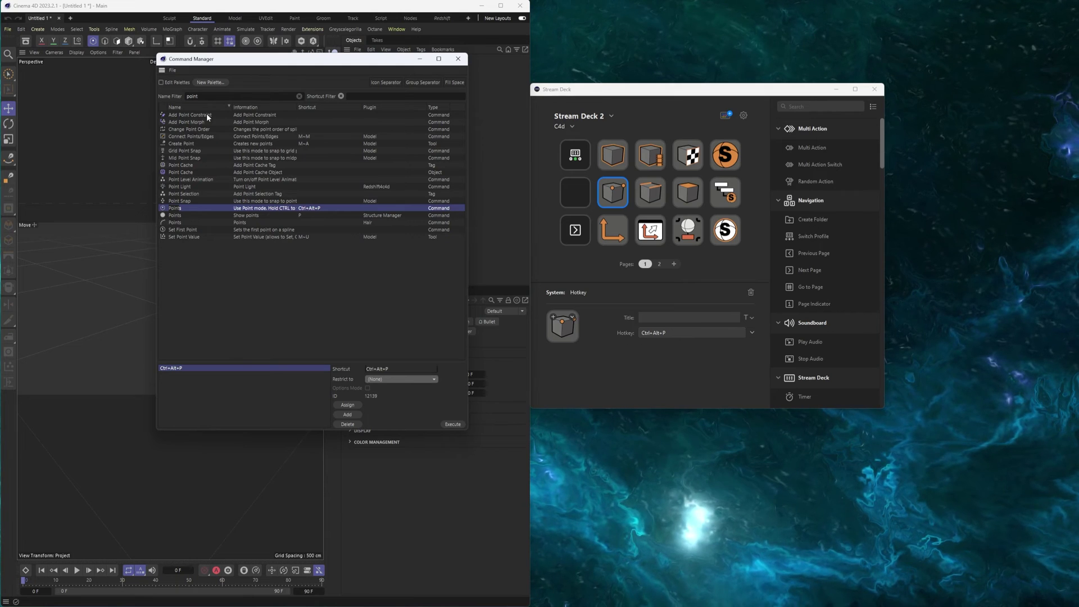
Filter the commands for "edge" and assign the Stream Deck edge key's hotkey, Ctrl+Alt+E, to the Edges mode command
click(197, 96)
text(ed)
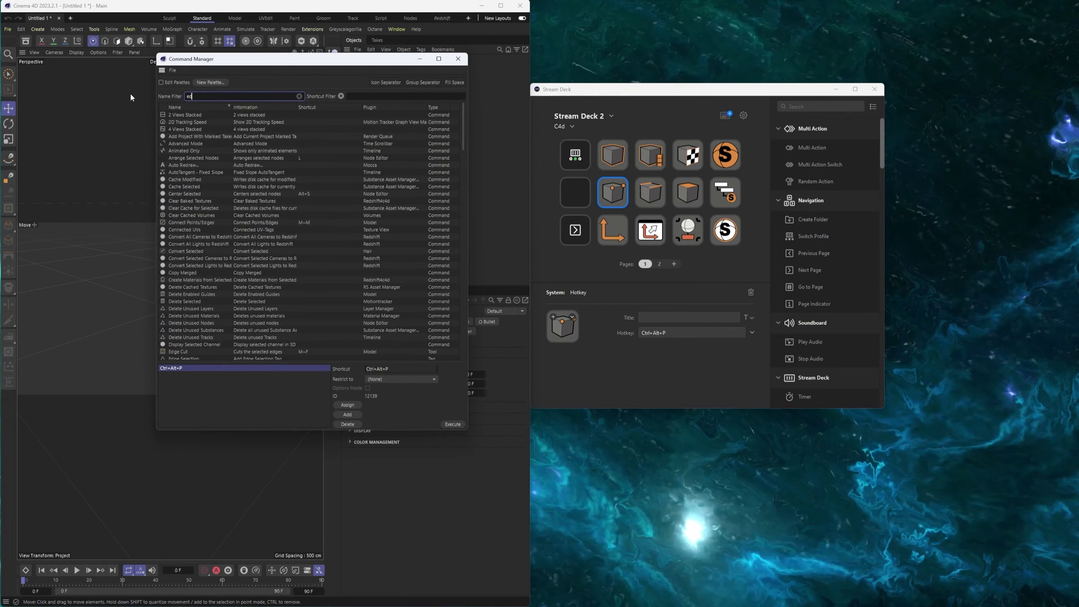
text(g)
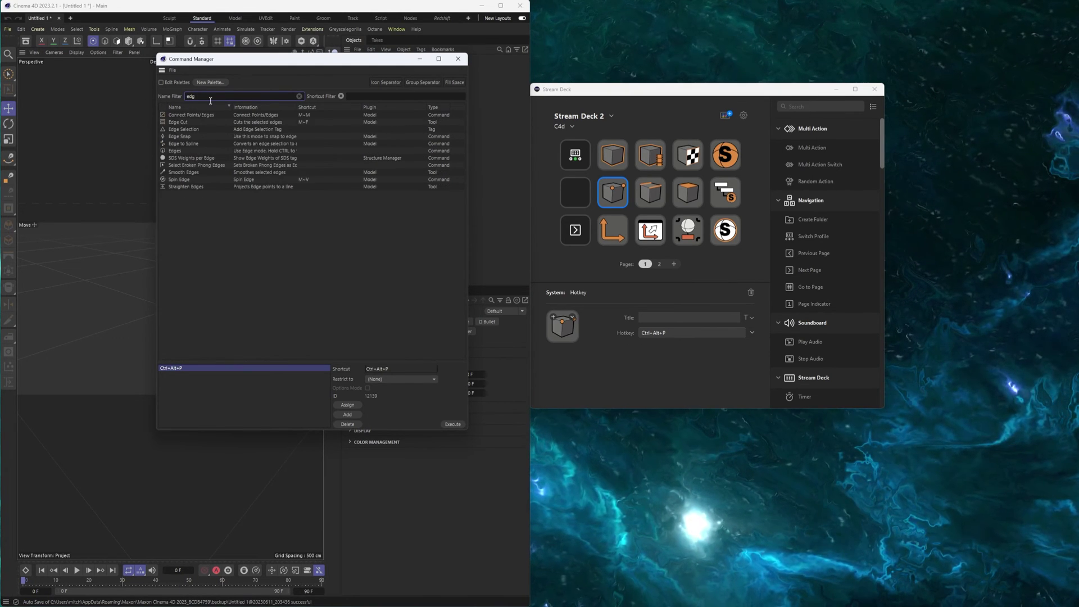
text(e)
click(181, 150)
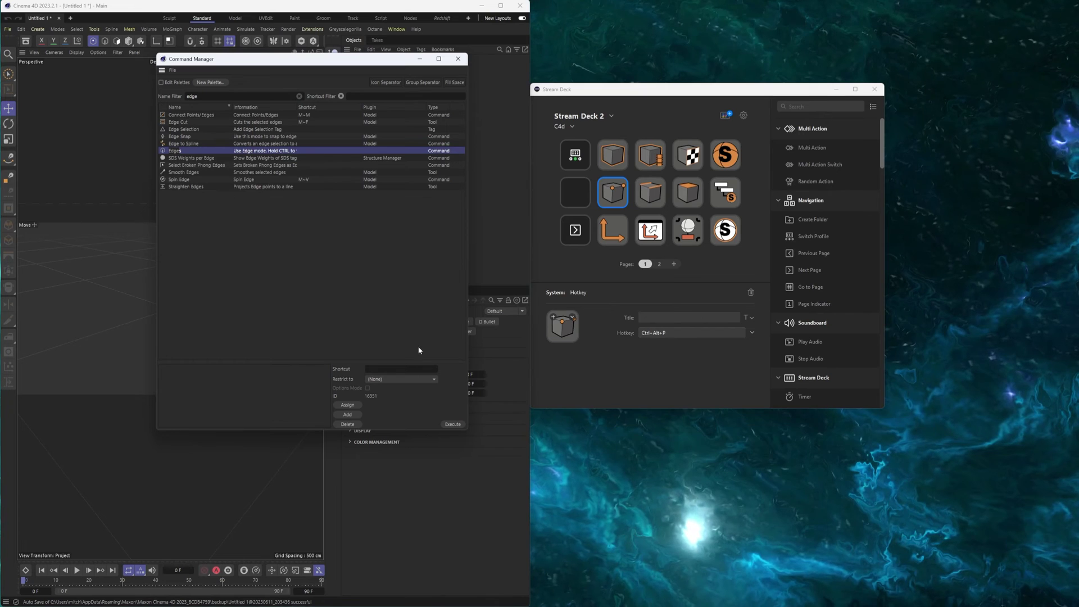
click(659, 189)
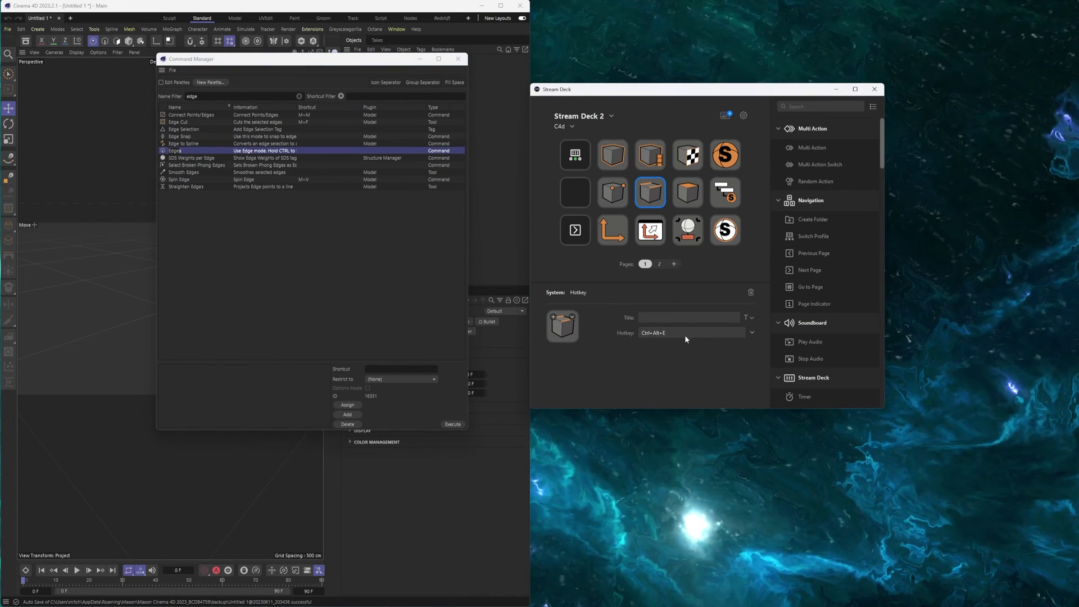
click(393, 370)
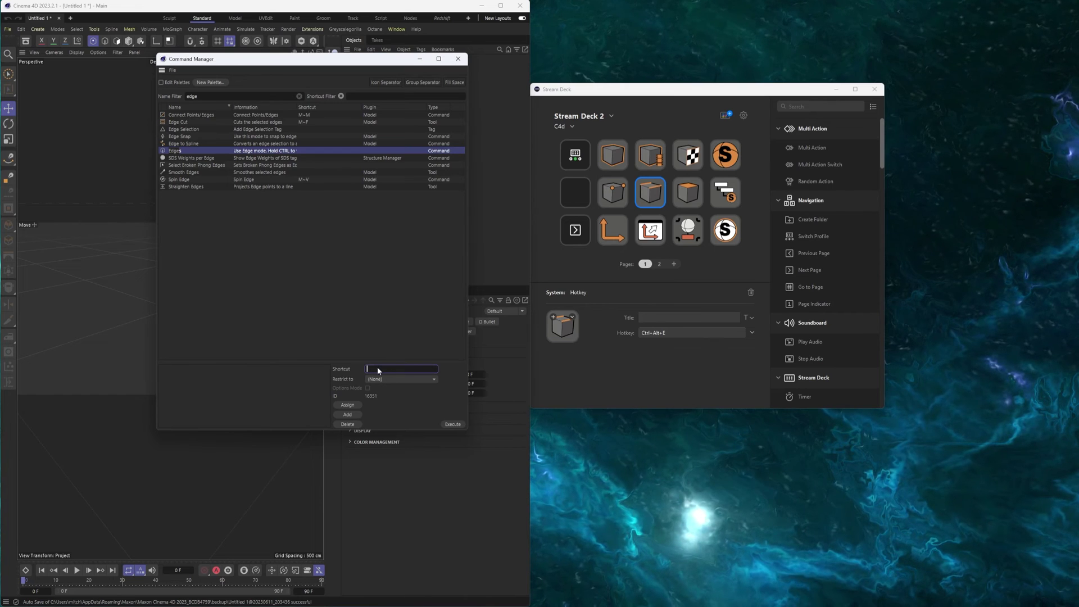
key(ctrl+alt+e)
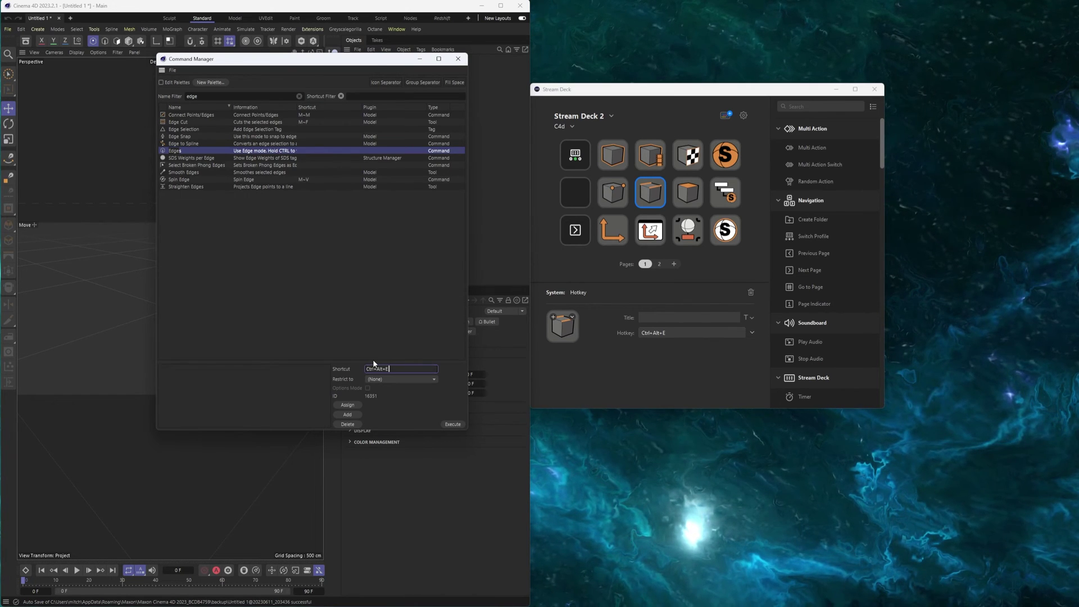
click(347, 406)
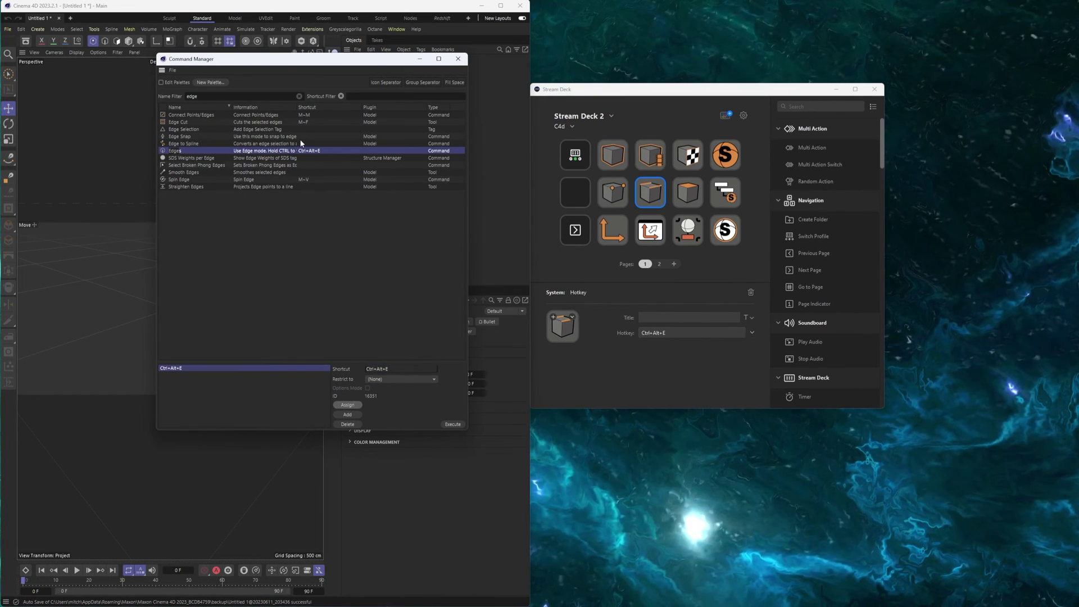
Compare the hotkeys of the three cube mode keys along the first row of the C4d profile
click(613, 159)
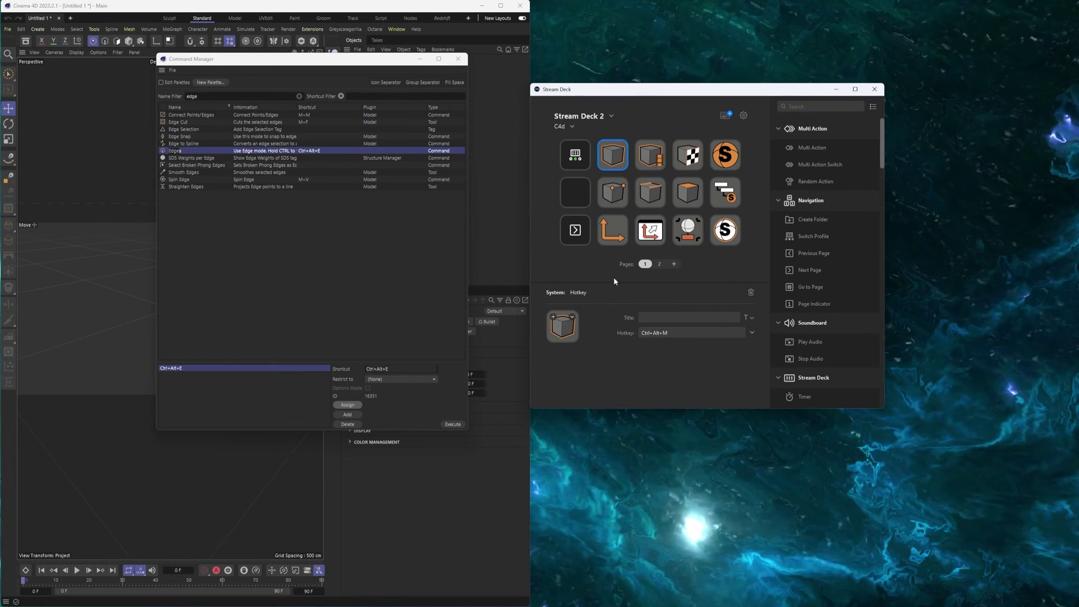
click(655, 161)
click(687, 155)
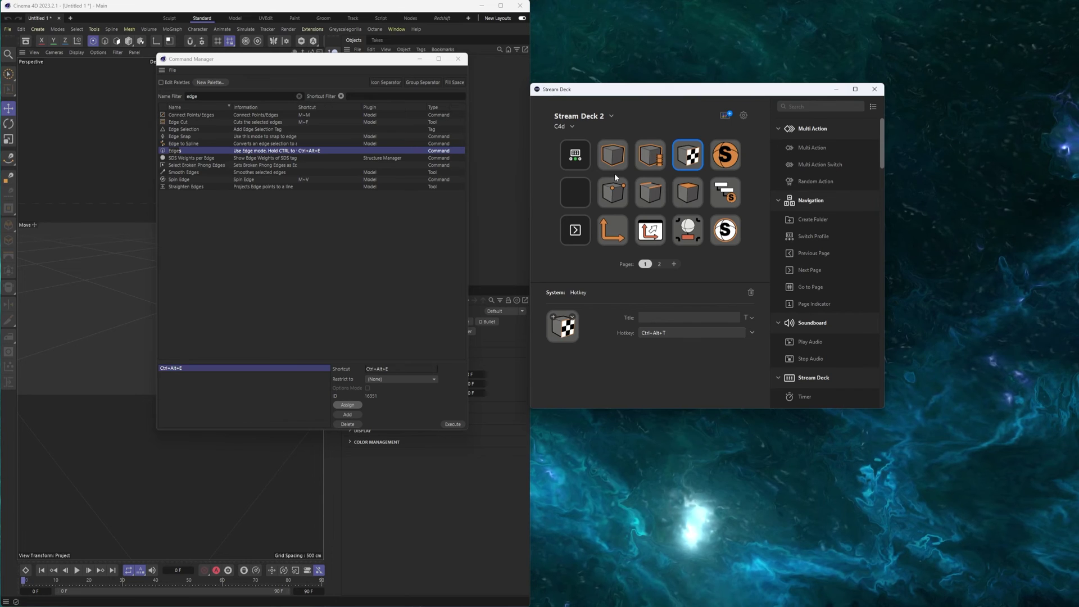
click(650, 155)
click(684, 159)
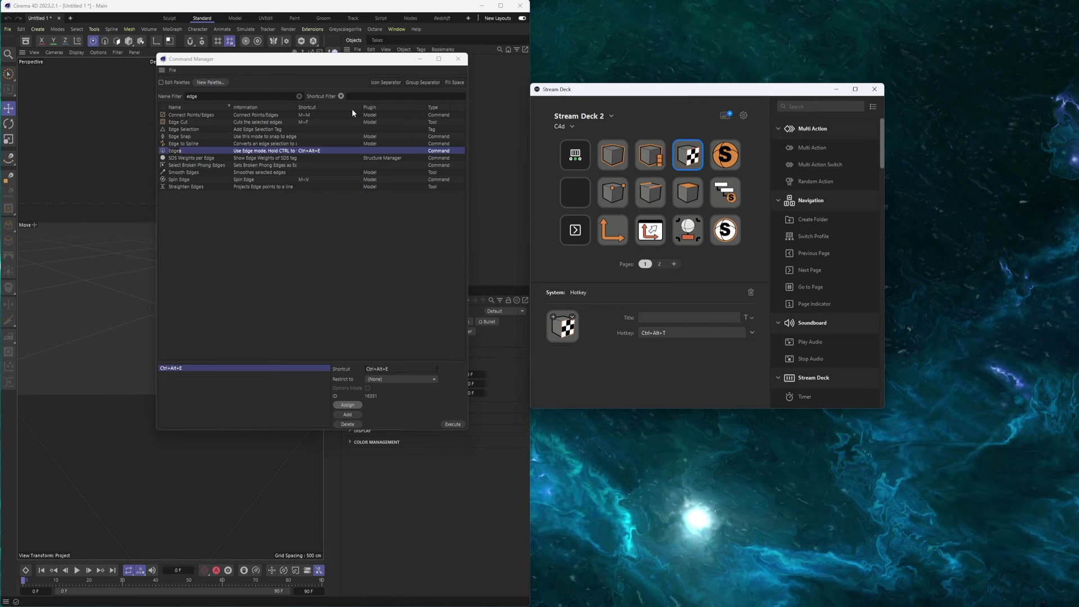
Assign the model key's hotkey, Ctrl+Alt+M, to the Model mode command found by filtering for "model", and close the Command Manager
click(612, 155)
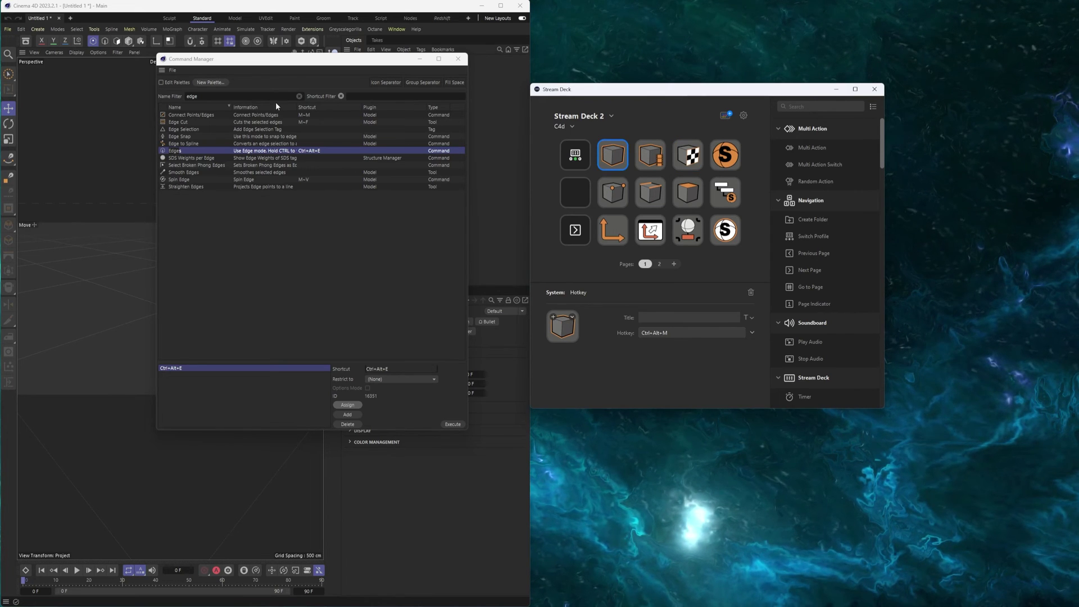
click(137, 91)
text(mode)
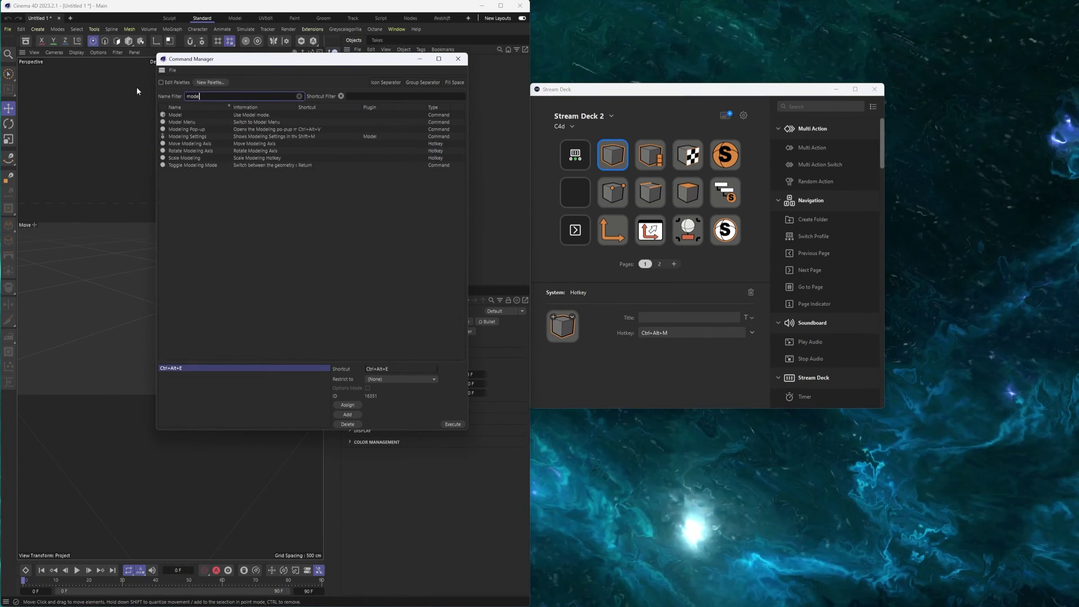
text(l)
click(170, 115)
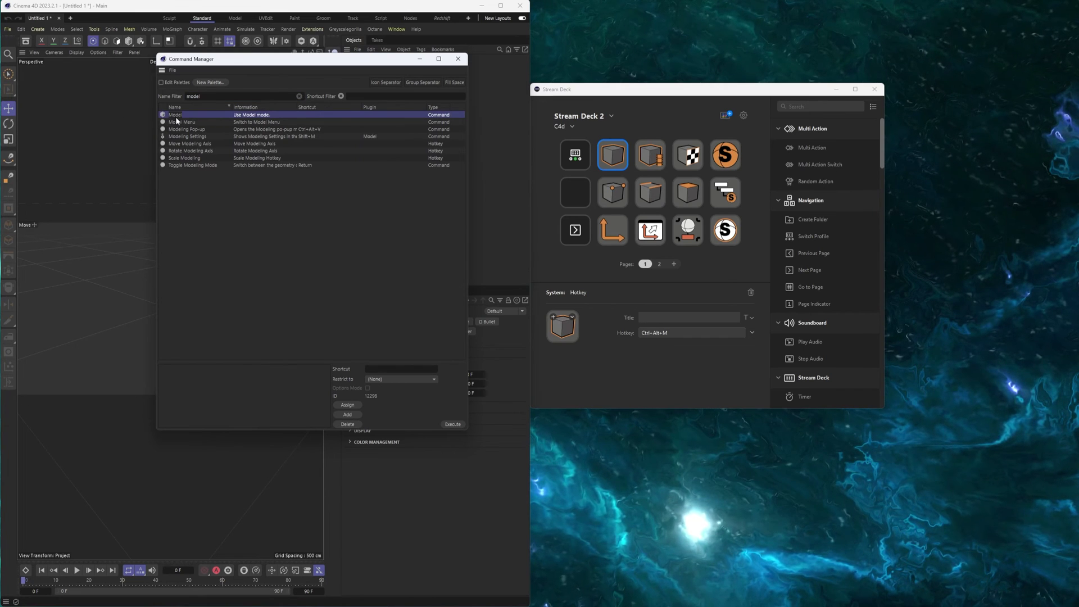
click(386, 368)
key(ctrl+alt+m)
click(347, 404)
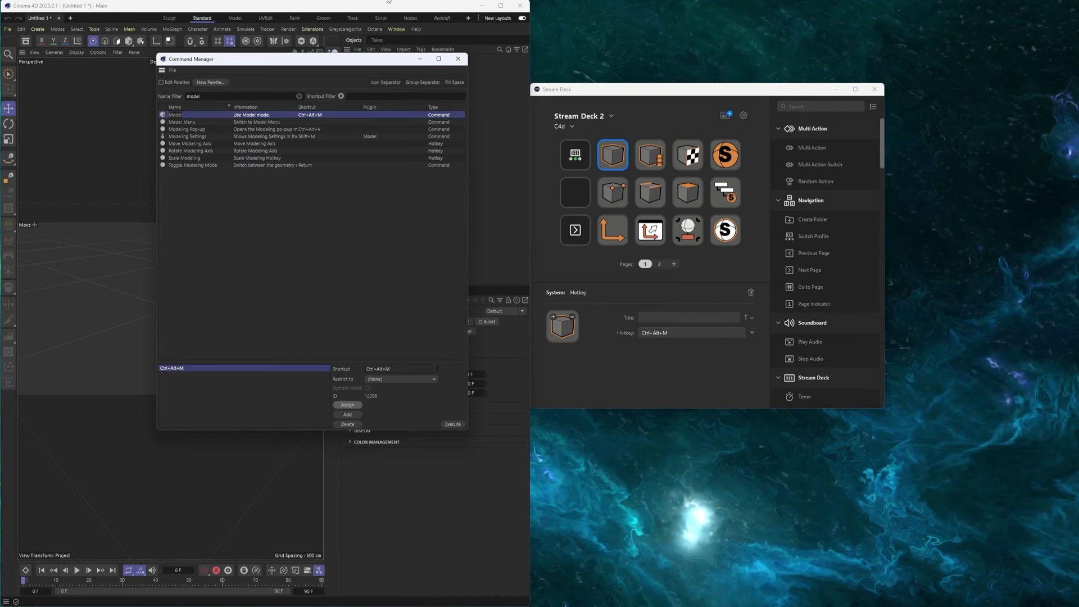
click(458, 58)
Maximize the Cinema 4D window and add a default cube to the scene
key(super+Up)
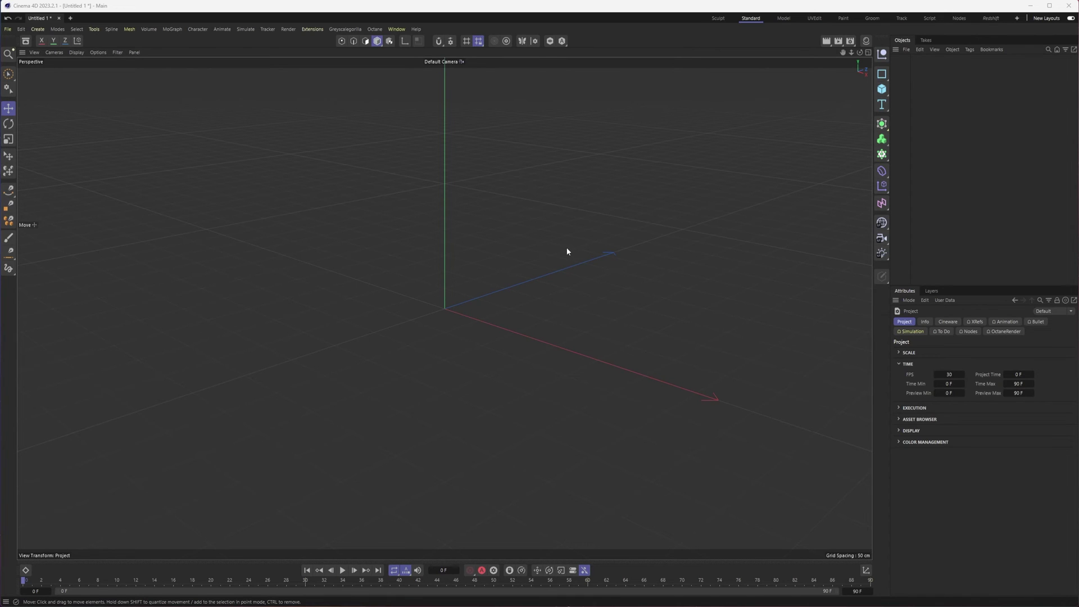
click(882, 90)
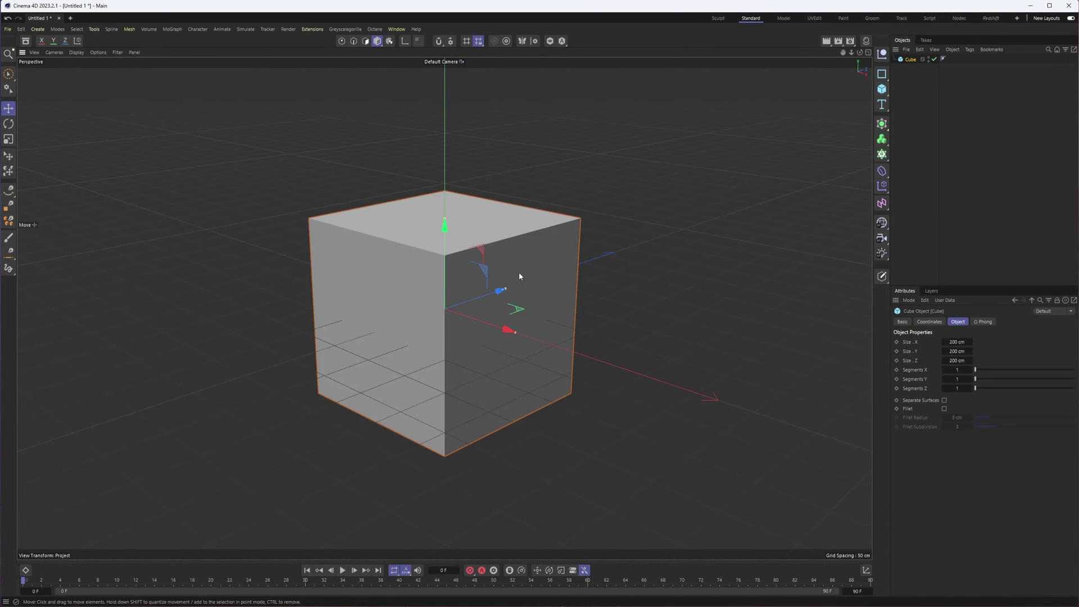
drag(440, 281, 547, 273)
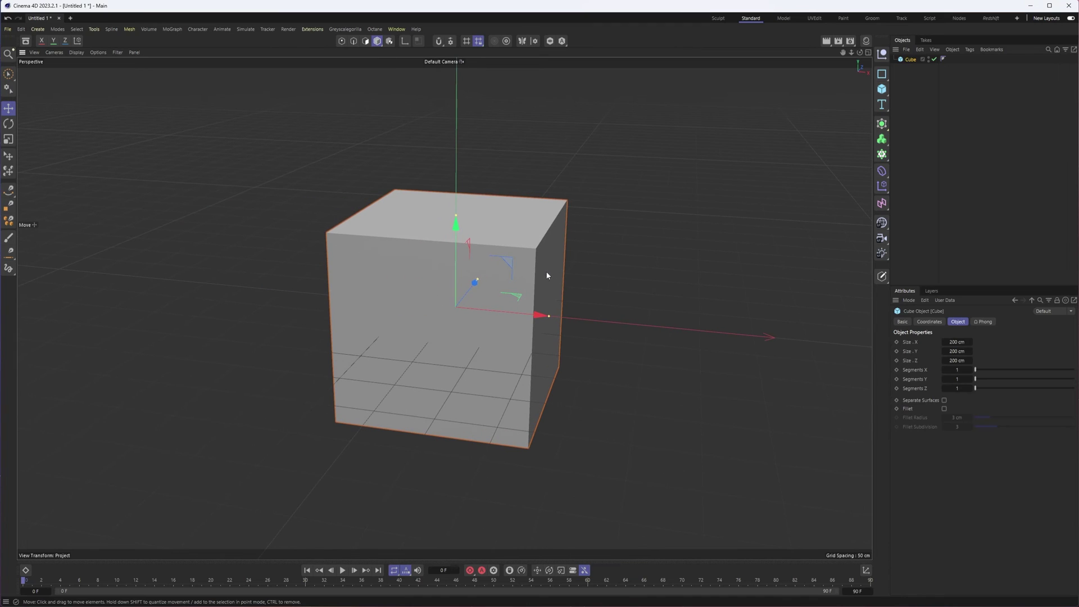
Make the cube editable, try Points and Model modes, and select its upper front edge in Edges mode
key(c)
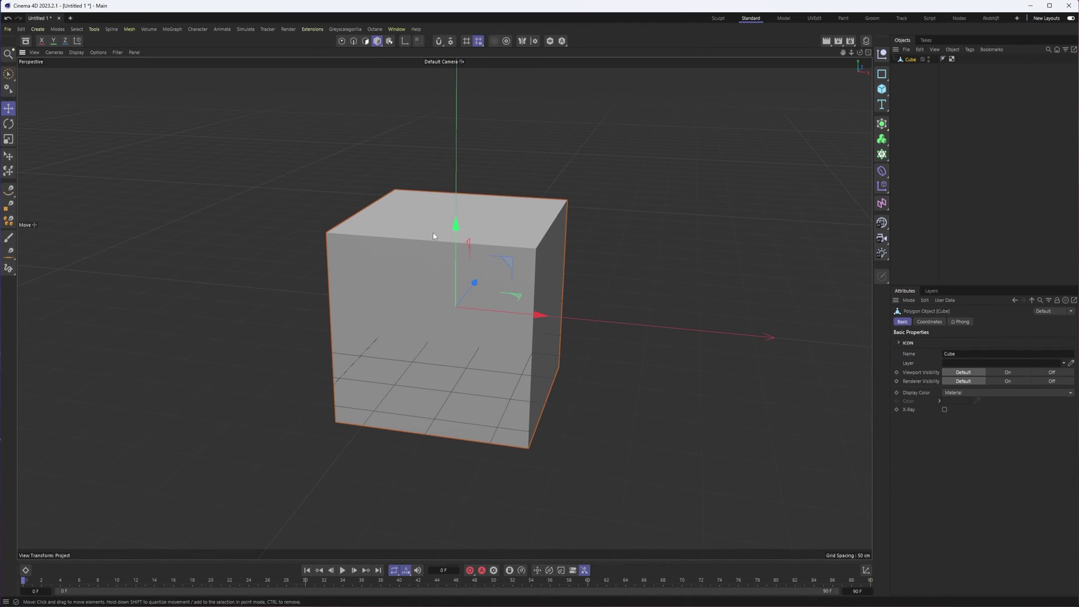
click(342, 42)
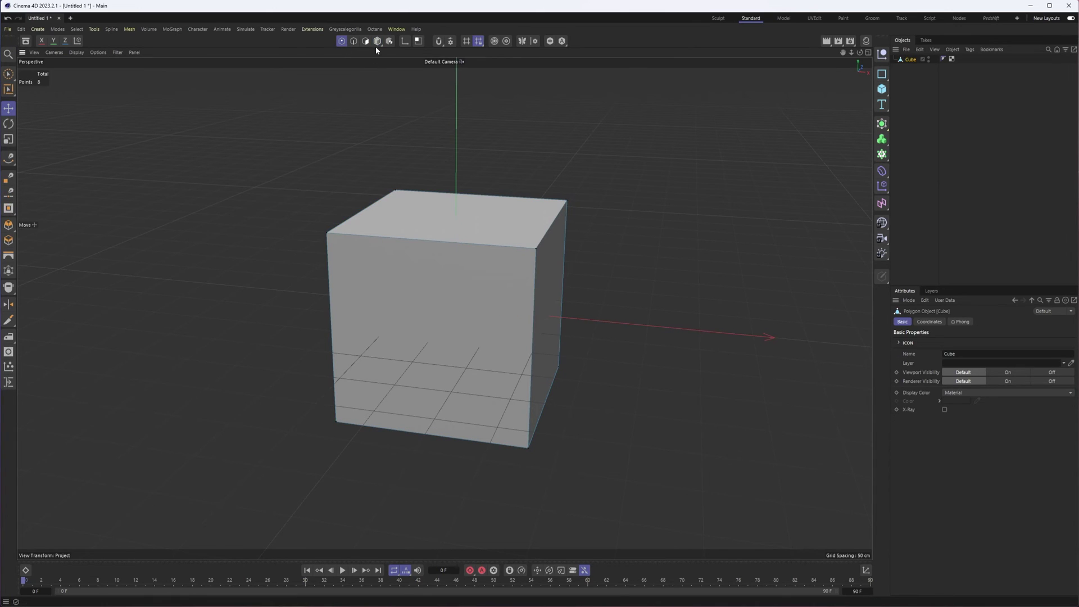
click(376, 43)
click(354, 42)
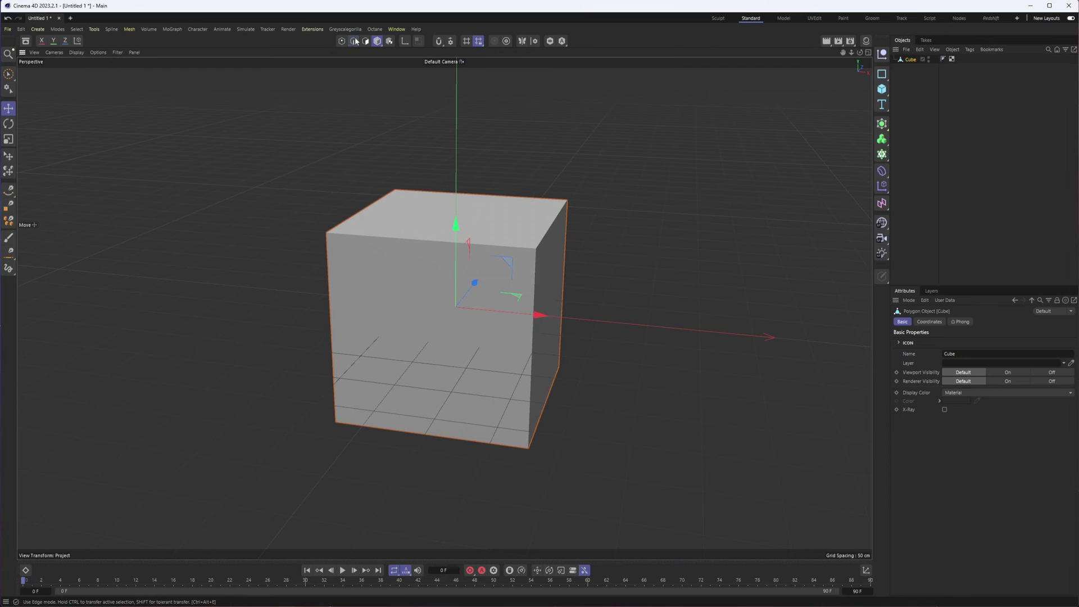
click(429, 239)
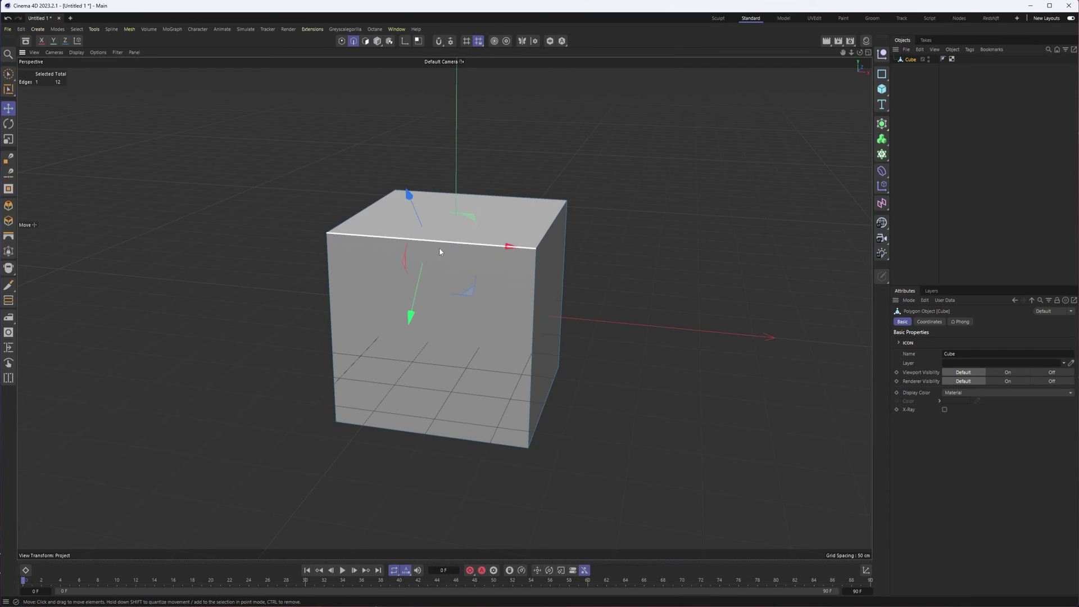
Return to Model mode and deselect the cube
click(379, 42)
click(418, 168)
click(424, 214)
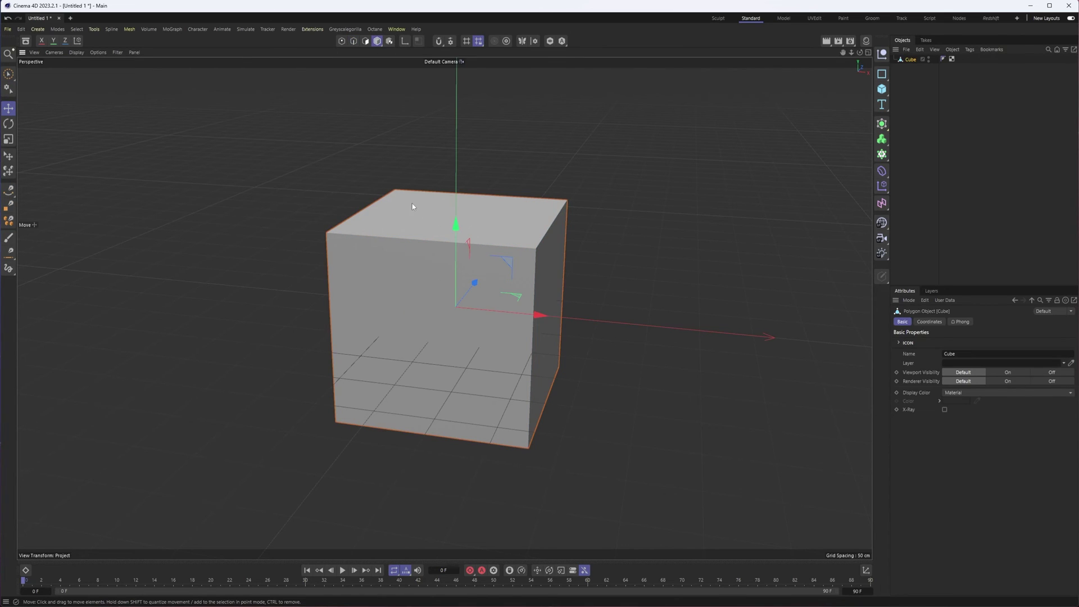
click(333, 187)
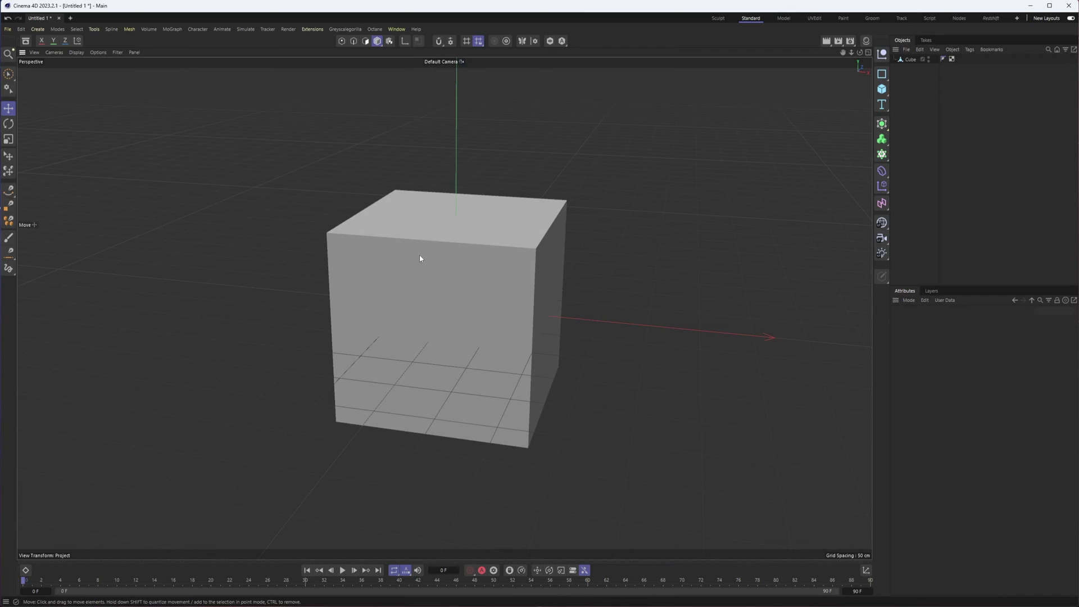
Try the Points, Polygons and Model modes and the axis mode with no object selected
key(Return)
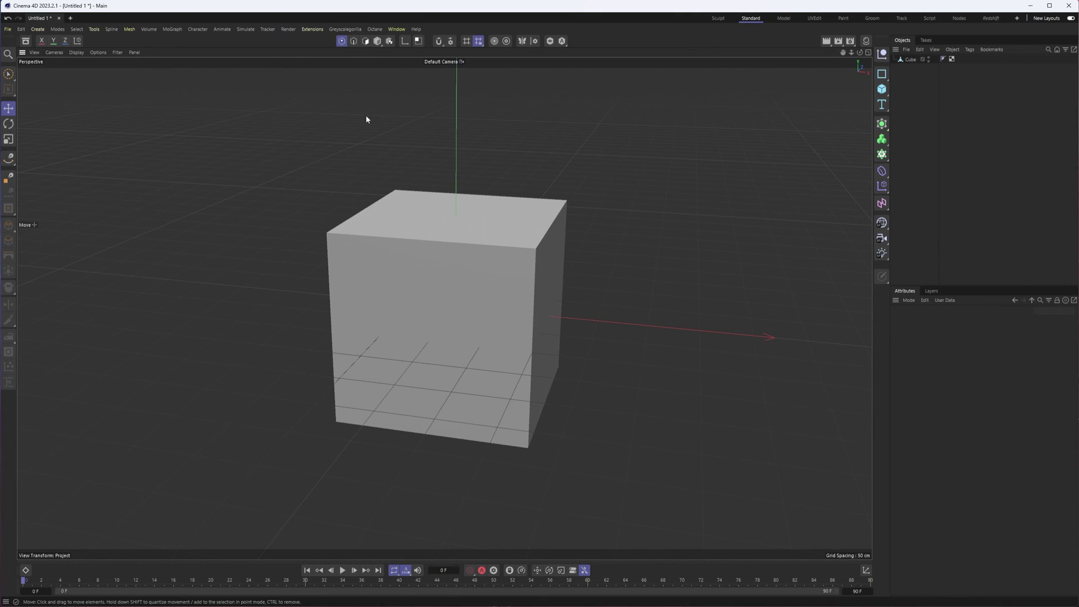
click(365, 40)
click(378, 43)
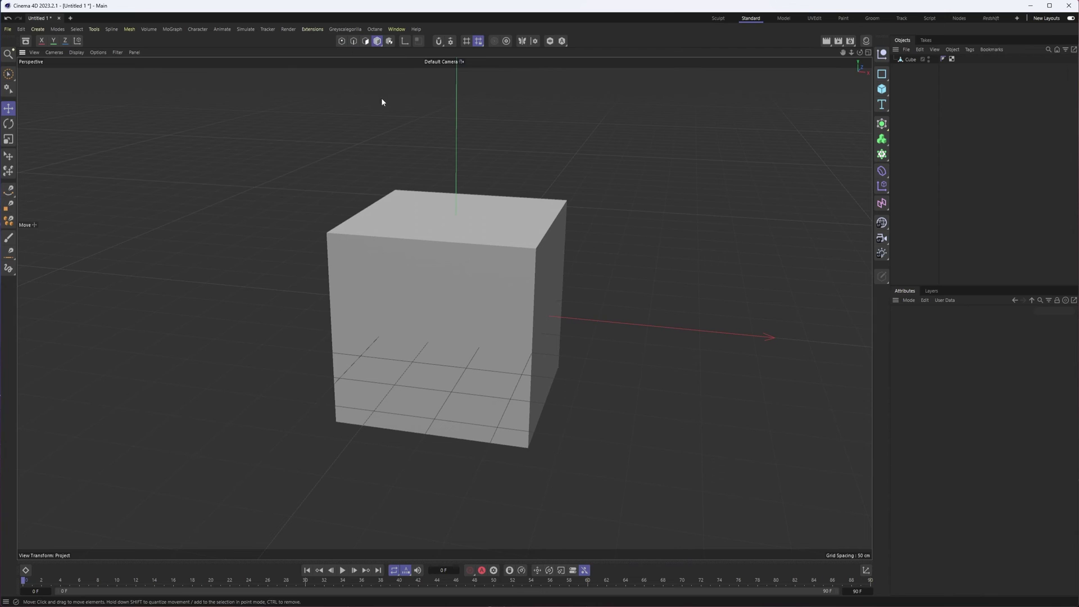
click(405, 39)
key(Return)
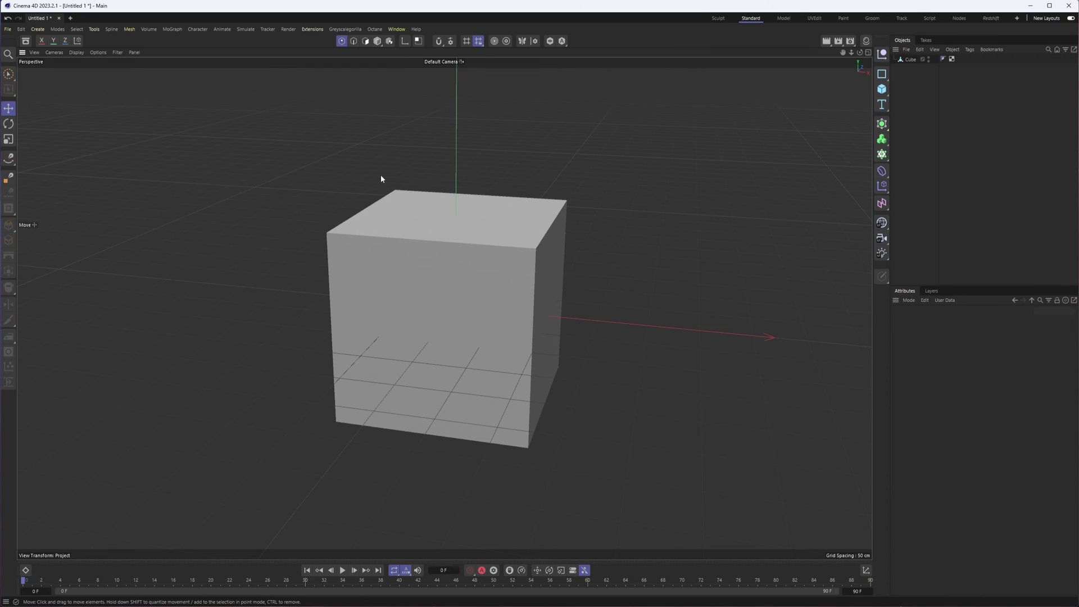
Toggle repeatedly between Points and Model modes, finishing in Model mode
key(Return)
key(Return)
key(Return)
key(Return)
key(Return)
key(Return)
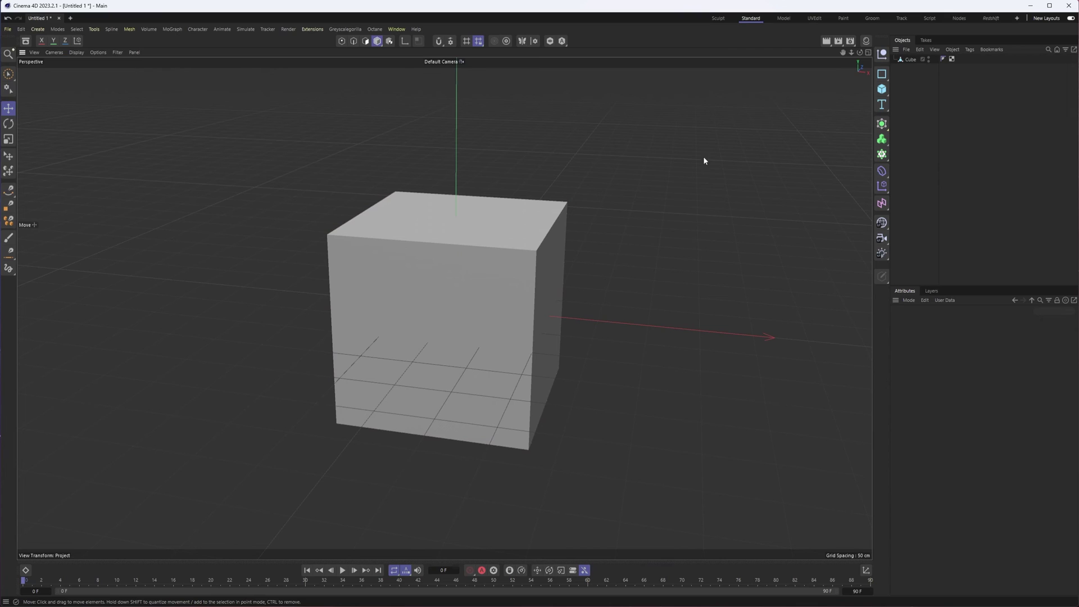
Select and deselect the cube twice, and switch to Points mode and back to Model mode
click(455, 243)
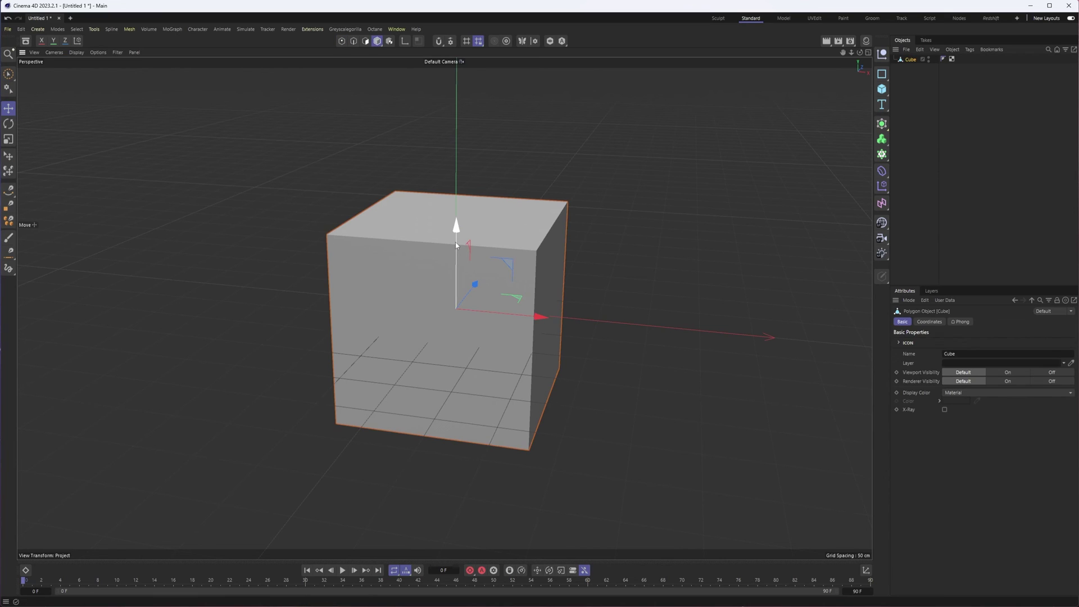
click(511, 117)
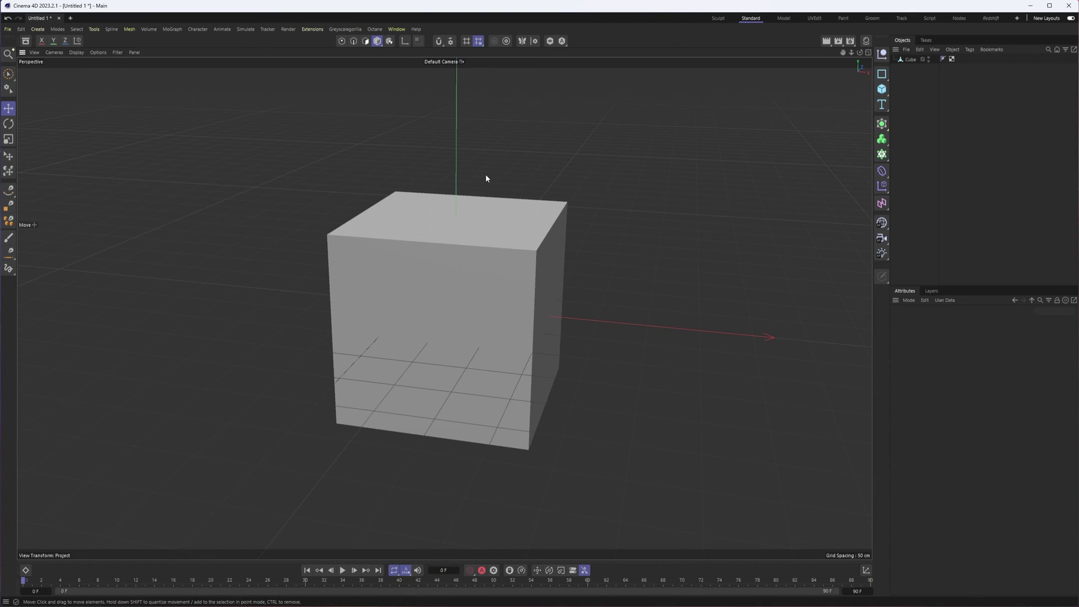
click(479, 203)
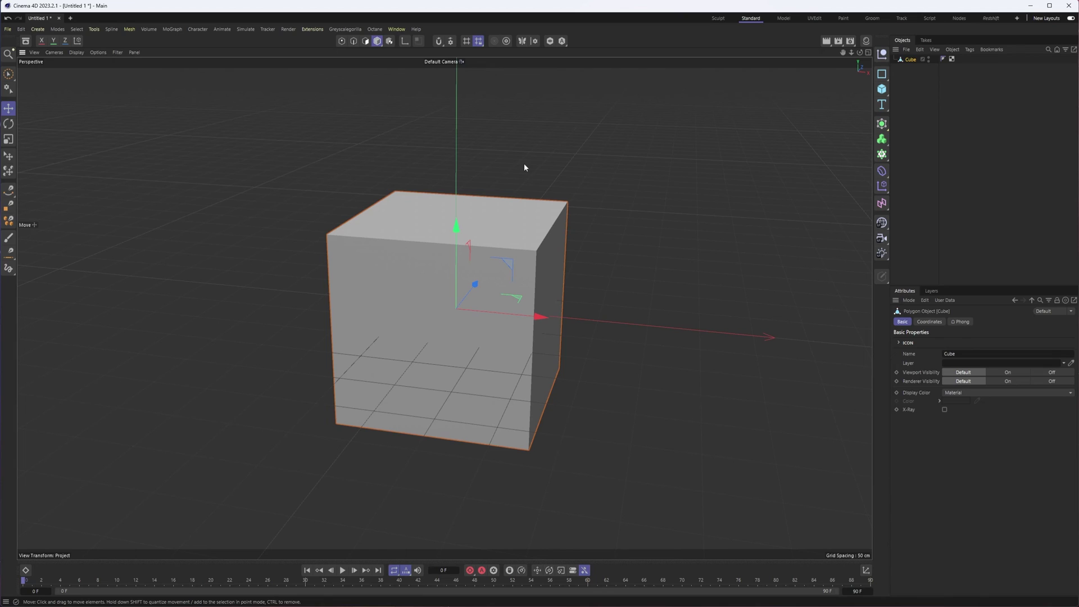
click(525, 163)
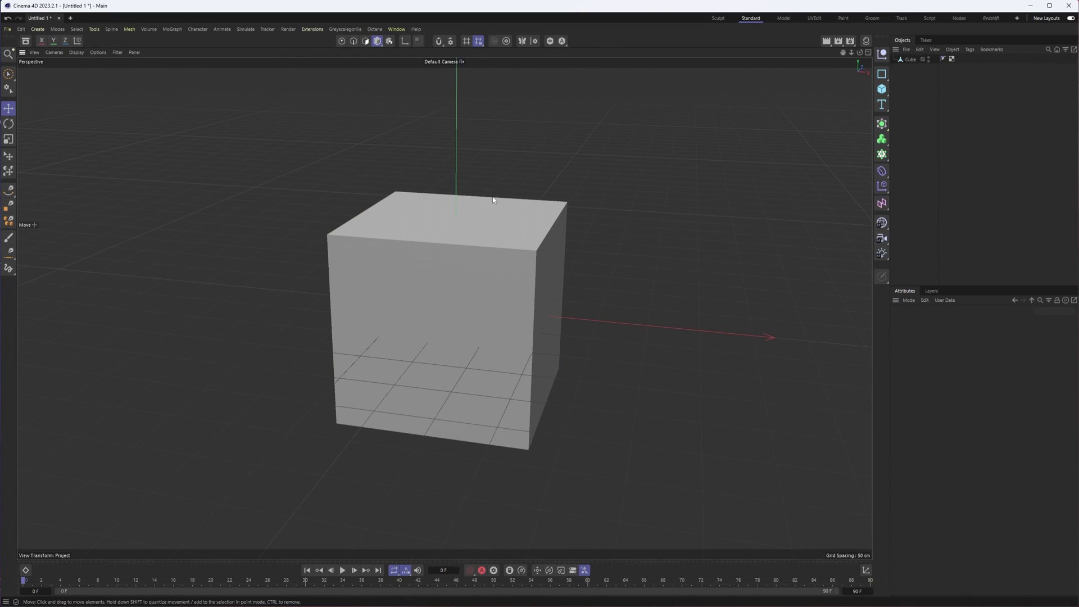
click(341, 40)
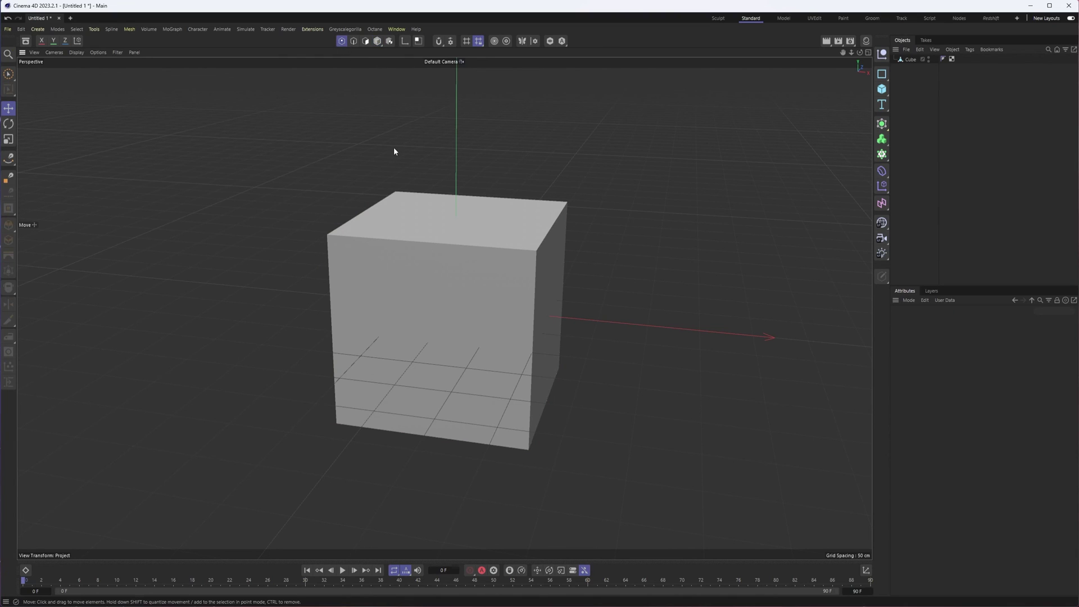
click(377, 41)
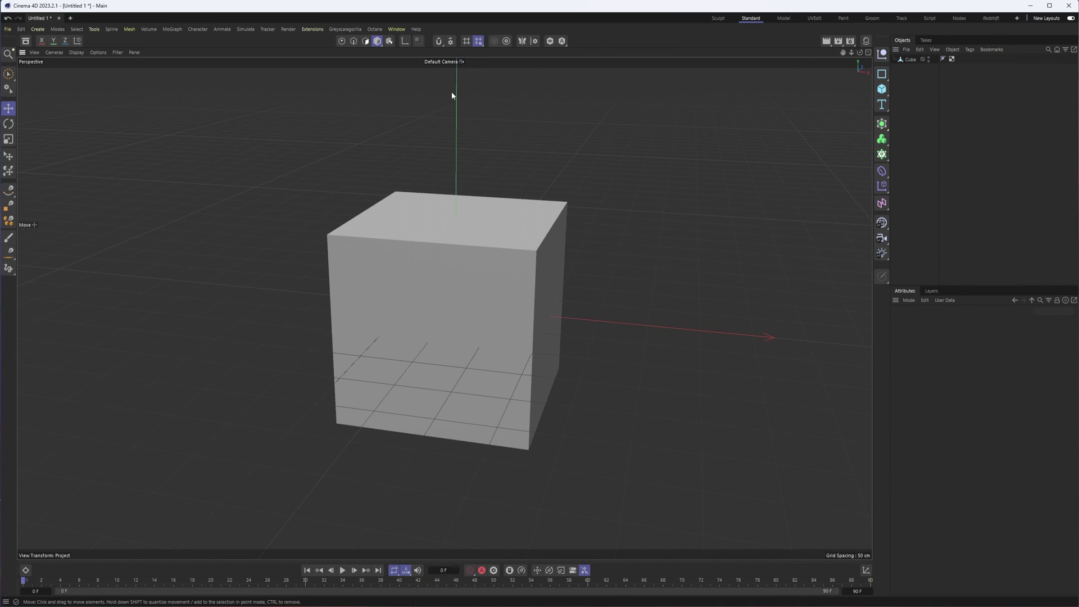
Open Axis Center and review the axis centering commands with no object selected
click(94, 29)
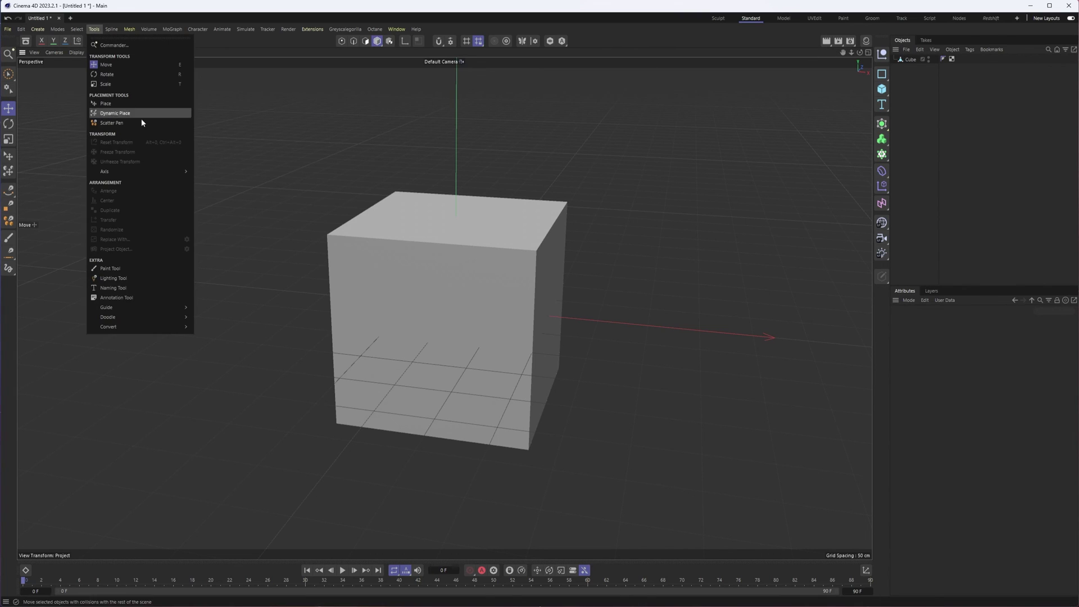
mouse_move(149, 174)
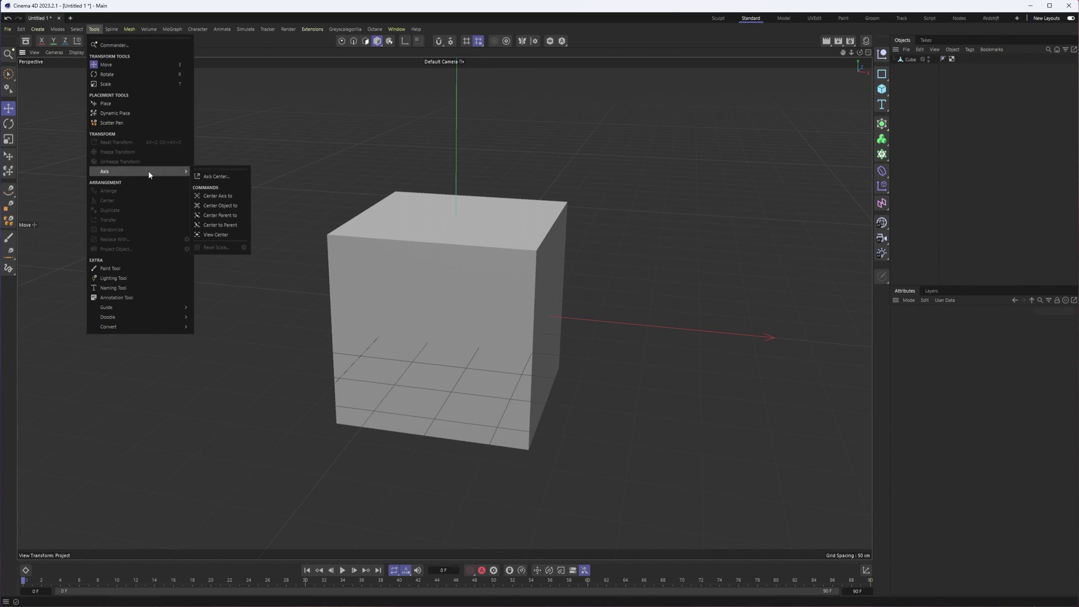
click(232, 178)
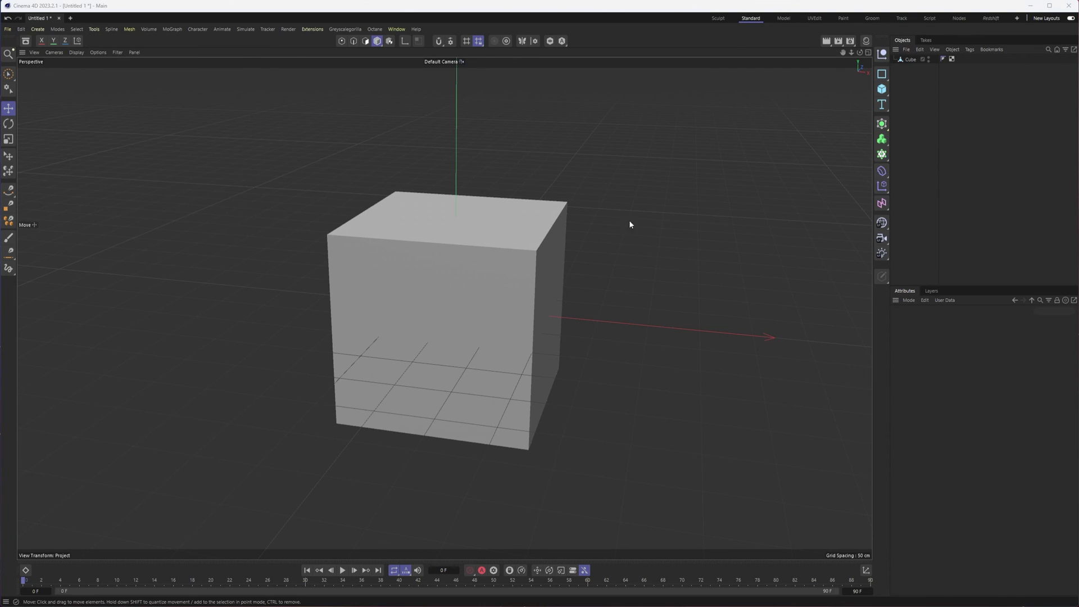
click(349, 168)
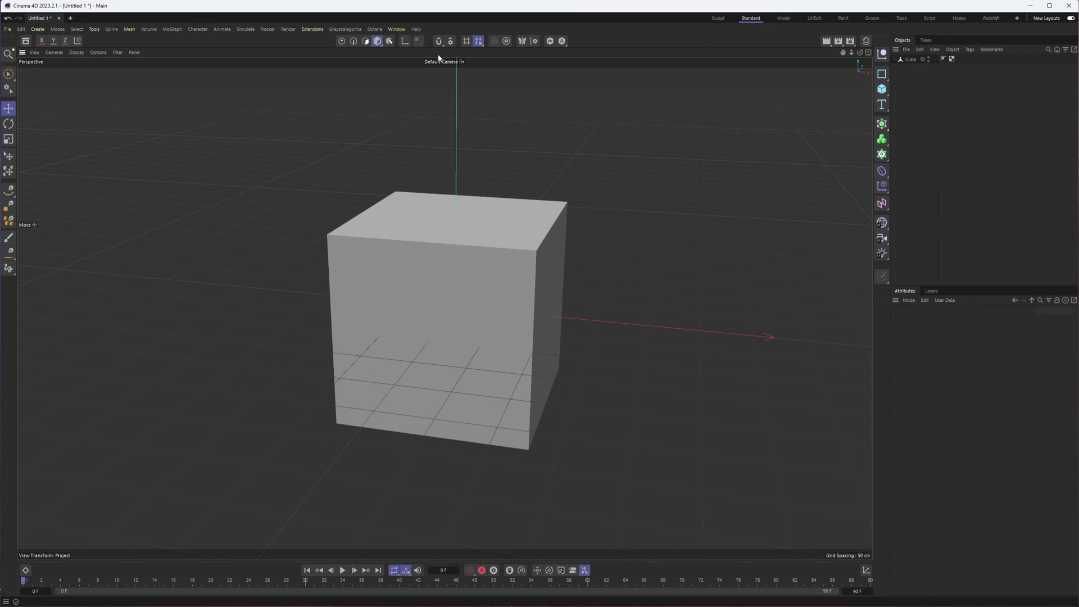
click(91, 31)
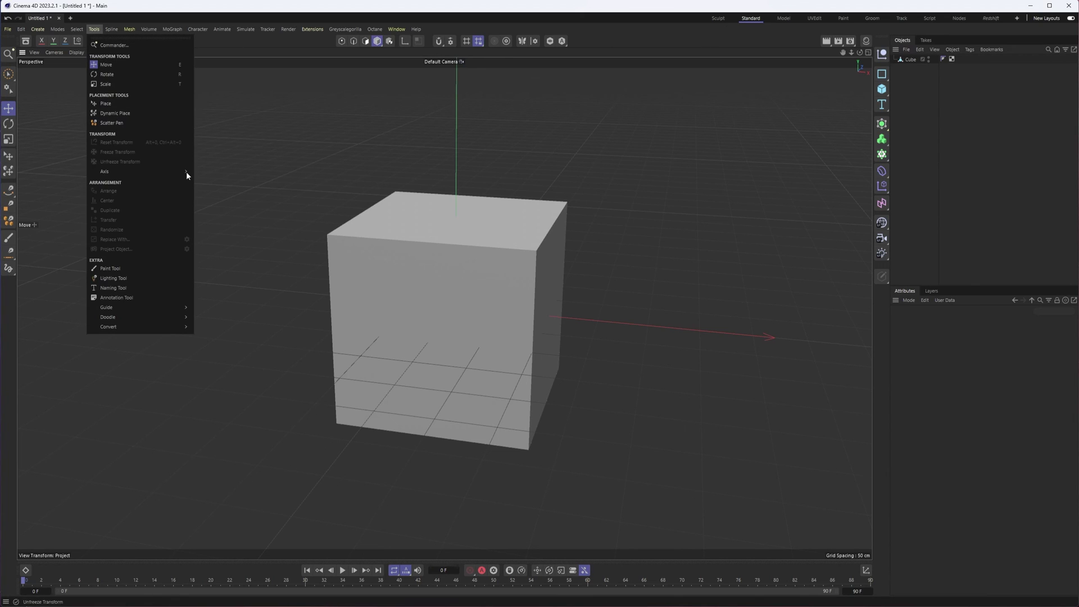
mouse_move(150, 172)
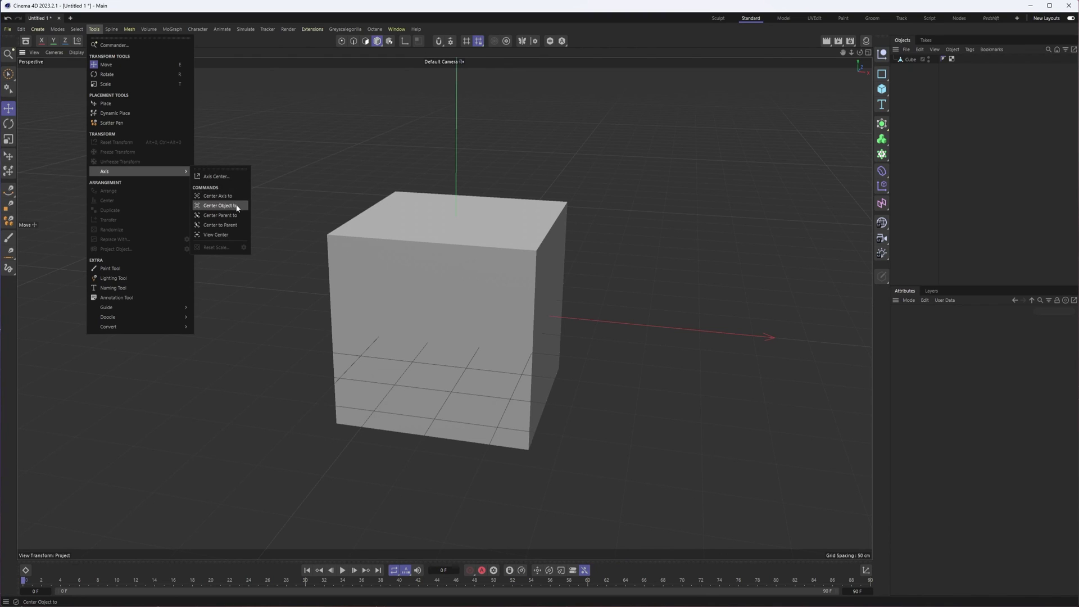
click(852, 48)
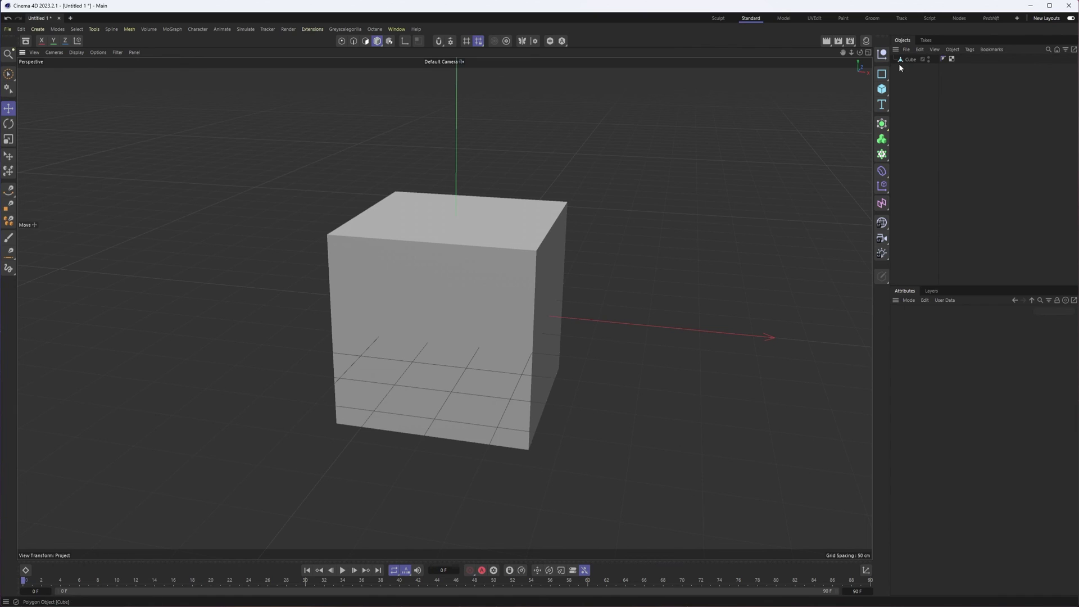
Select the cube, review the Axis commands available for it, and leave the cube selected
click(906, 60)
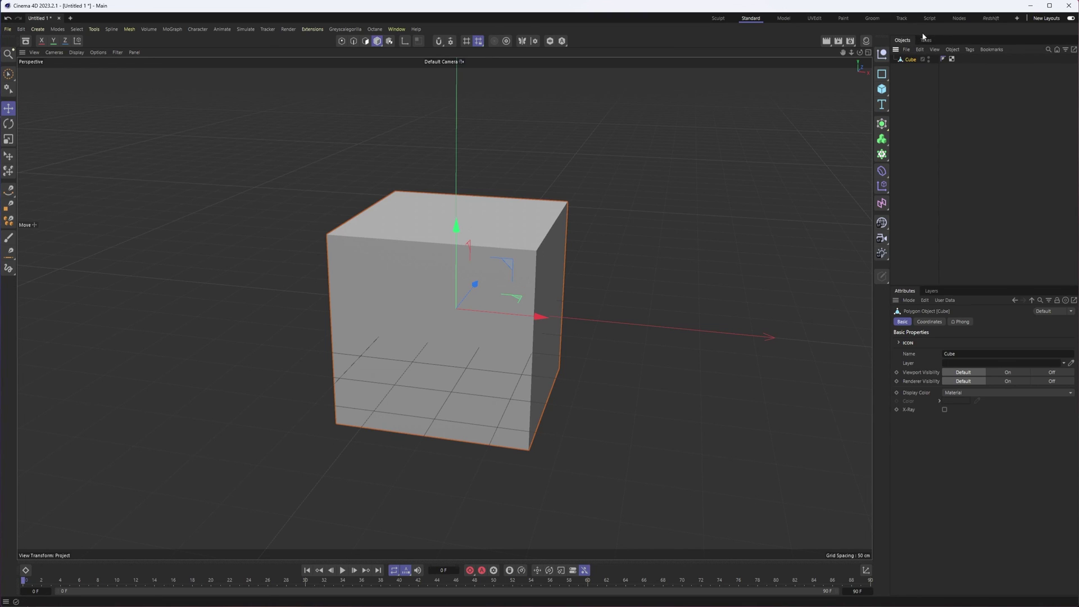
click(90, 29)
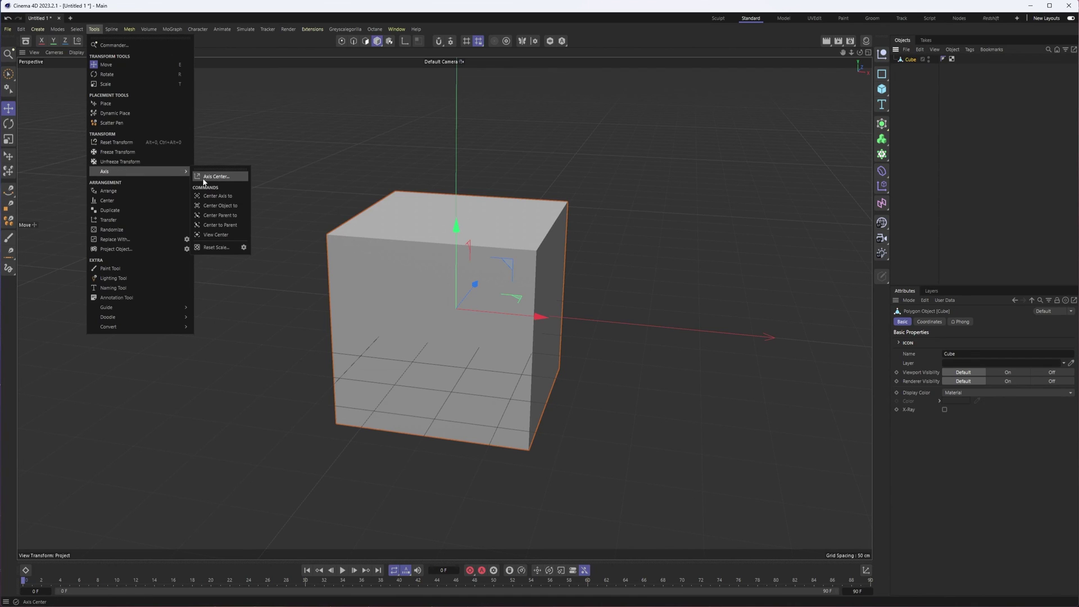
click(342, 142)
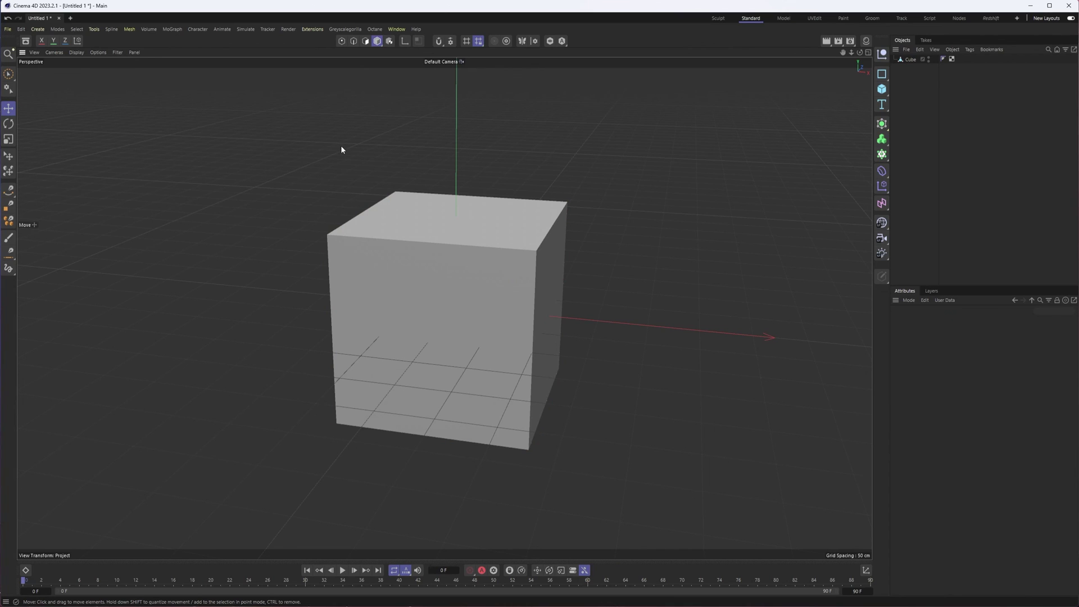
click(416, 193)
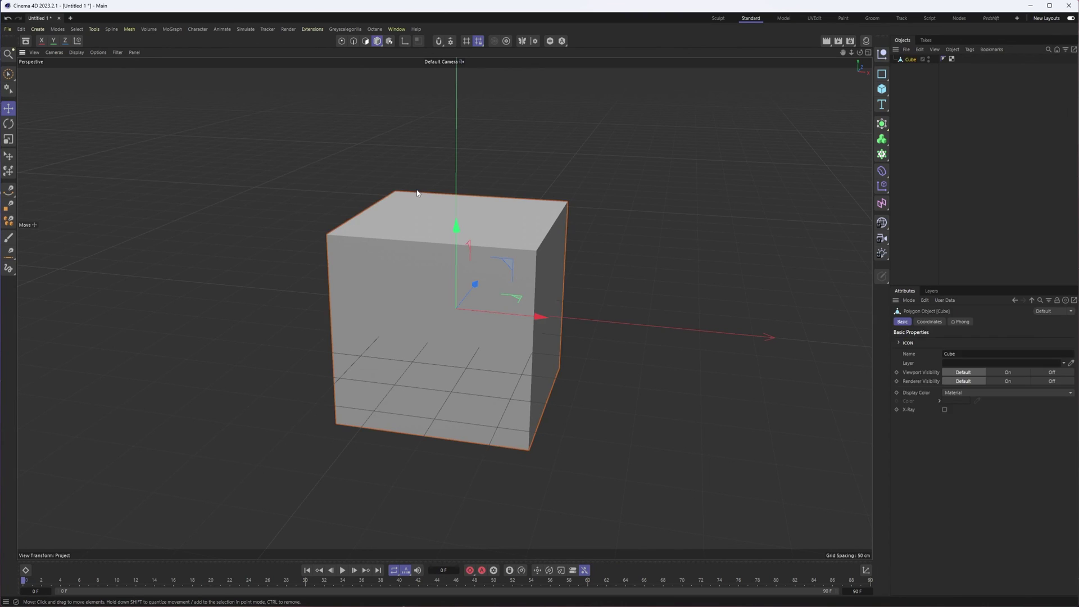